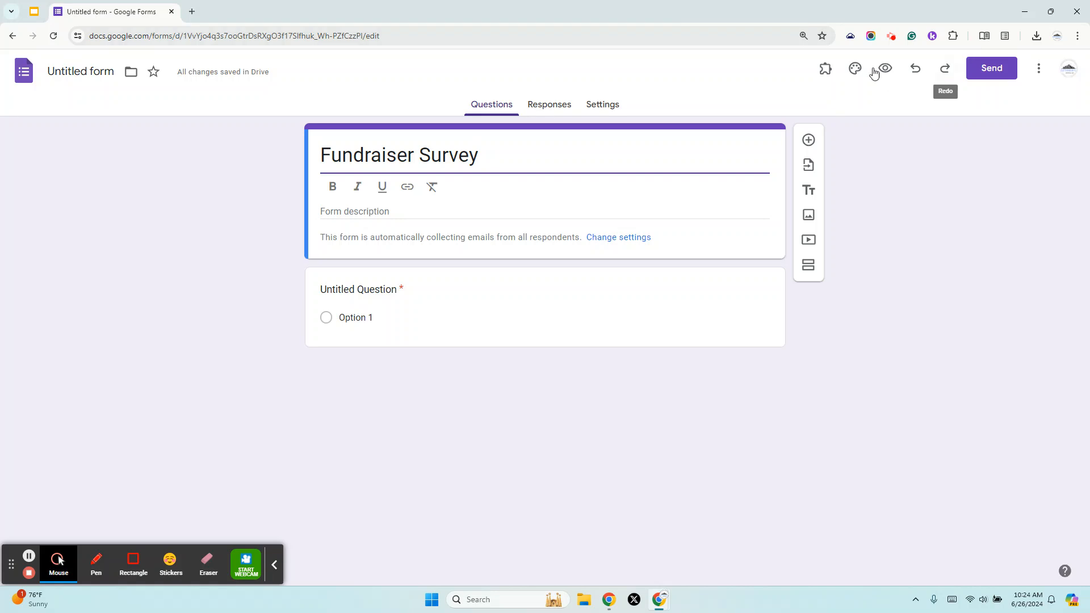
Preview the form as a respondent sees it and return to the editor.
click(886, 68)
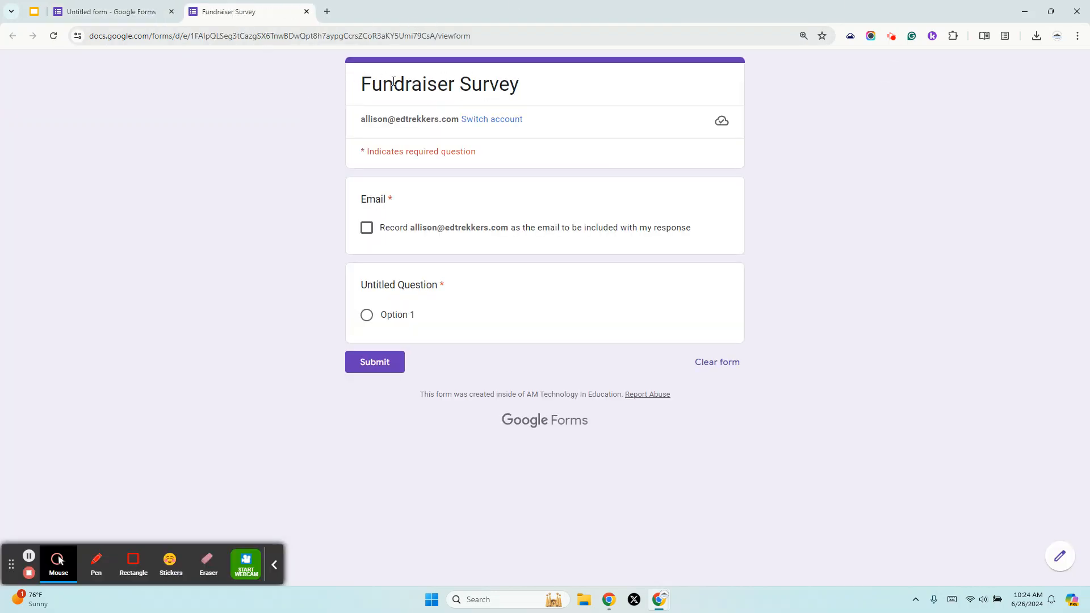
click(306, 11)
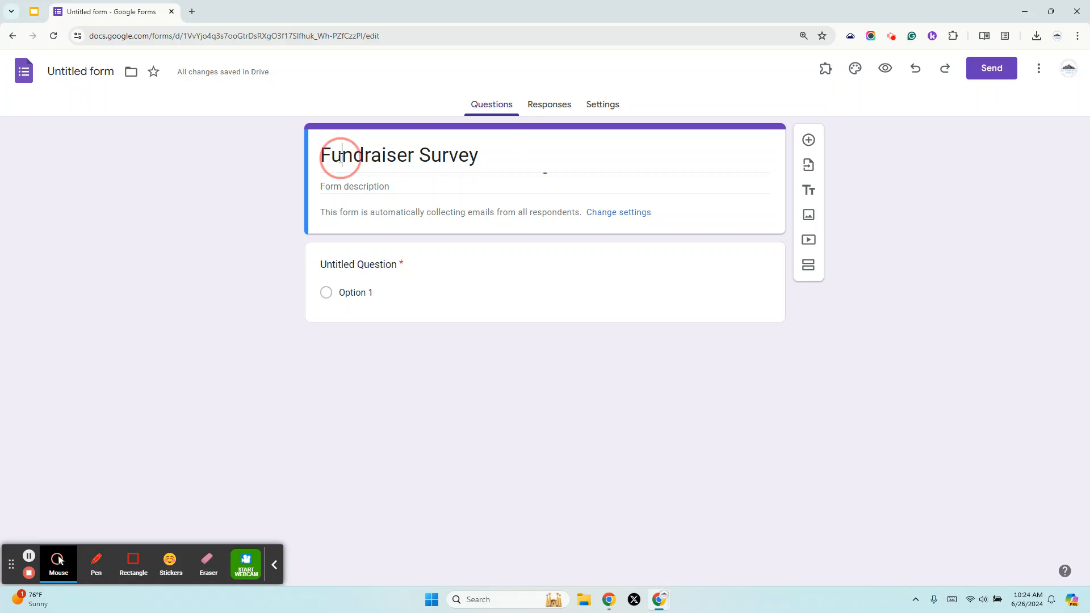
Name the form's file "Fundraiser Survey" to match the form title.
drag(340, 158, 518, 156)
click(518, 155)
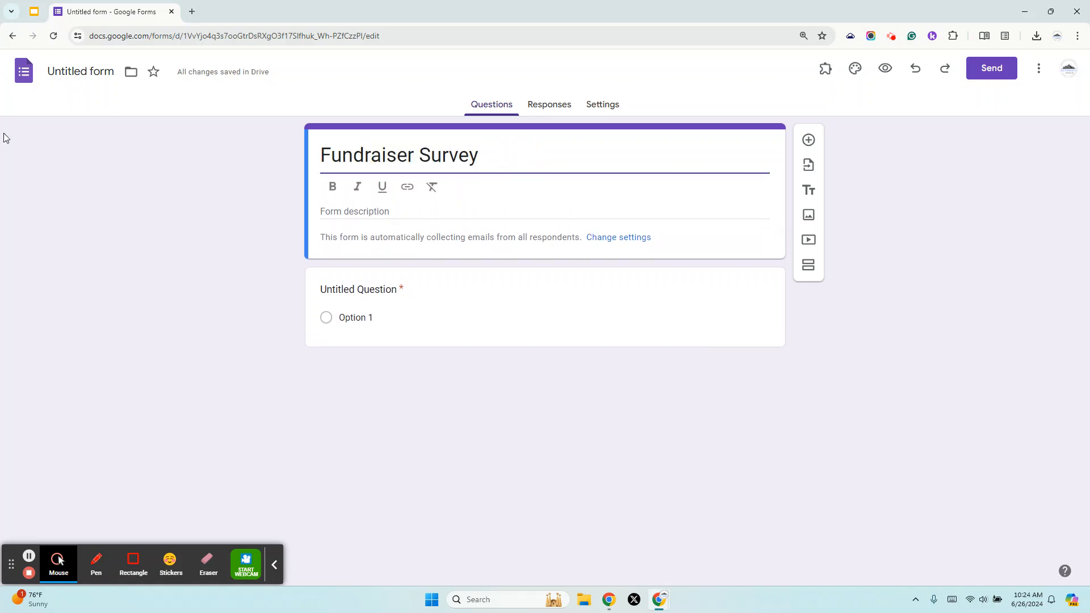
click(78, 71)
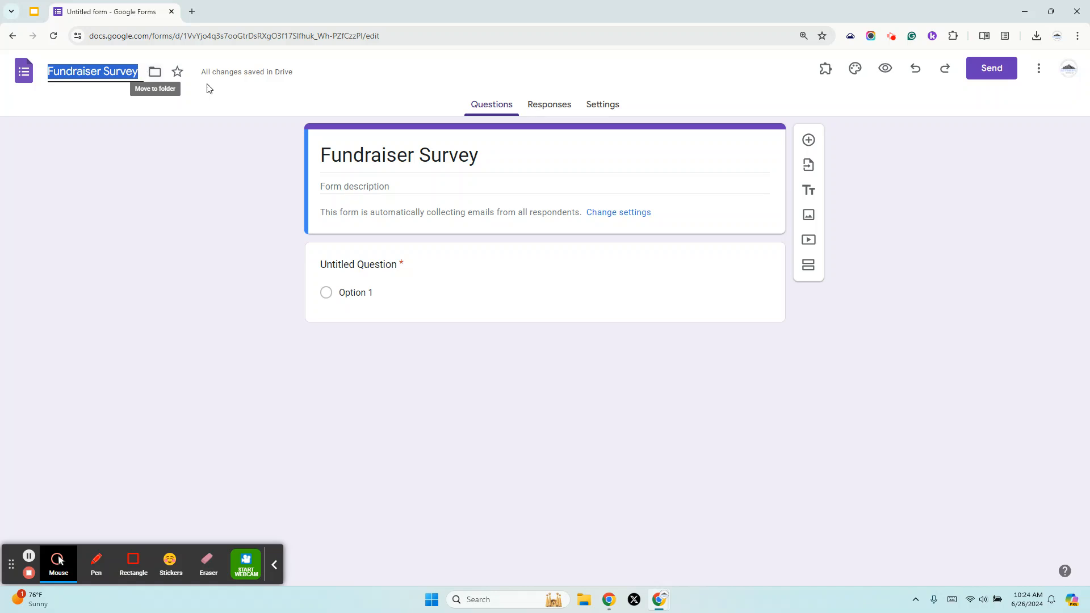
click(275, 564)
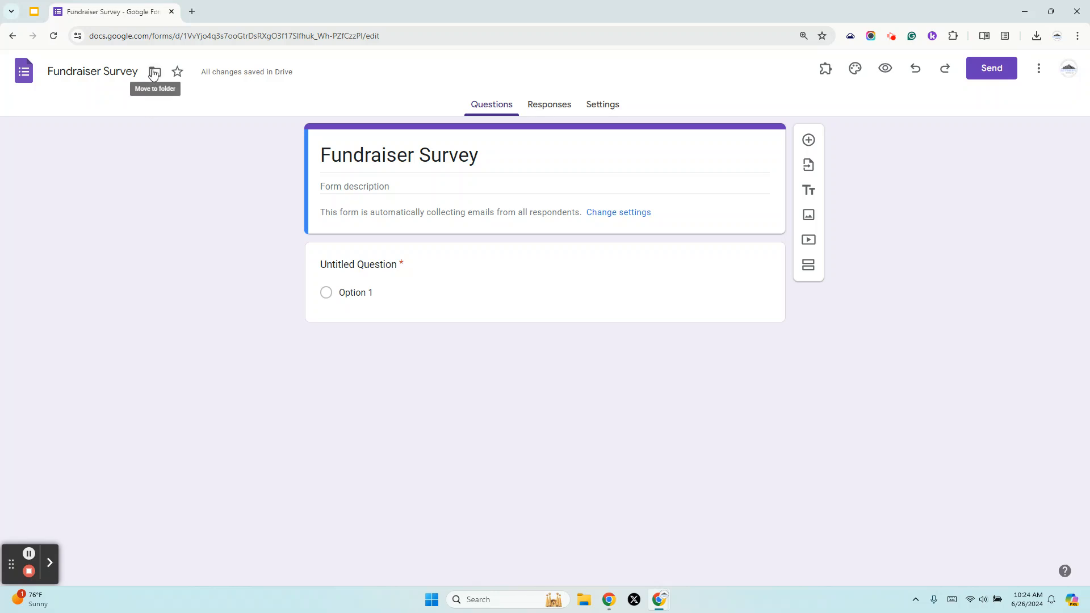
Start moving the form to another Drive location and browse all locations into My Drive.
click(153, 73)
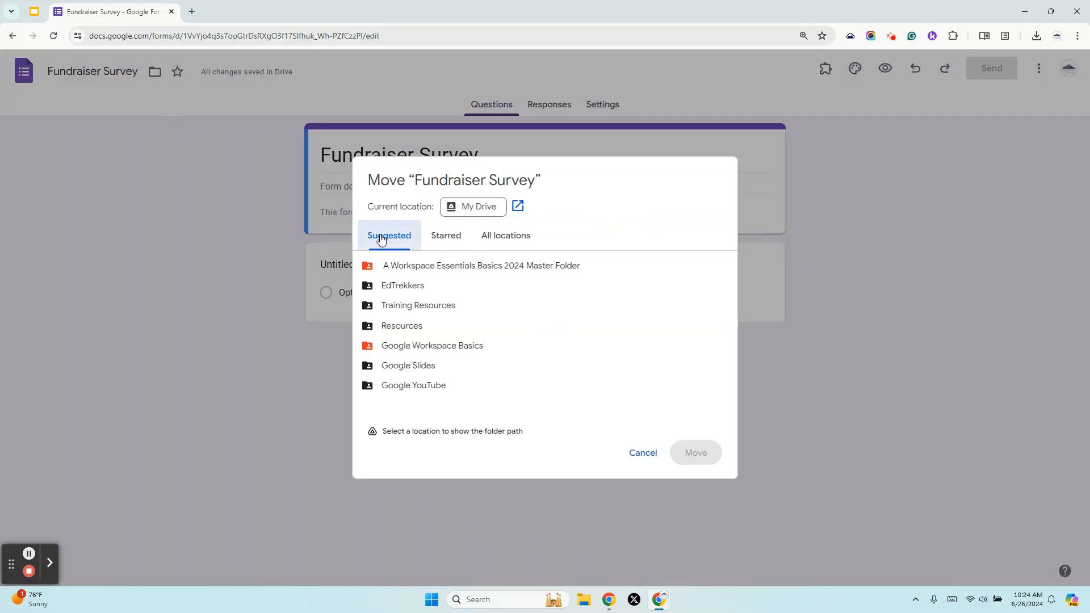
mouse_move(406, 293)
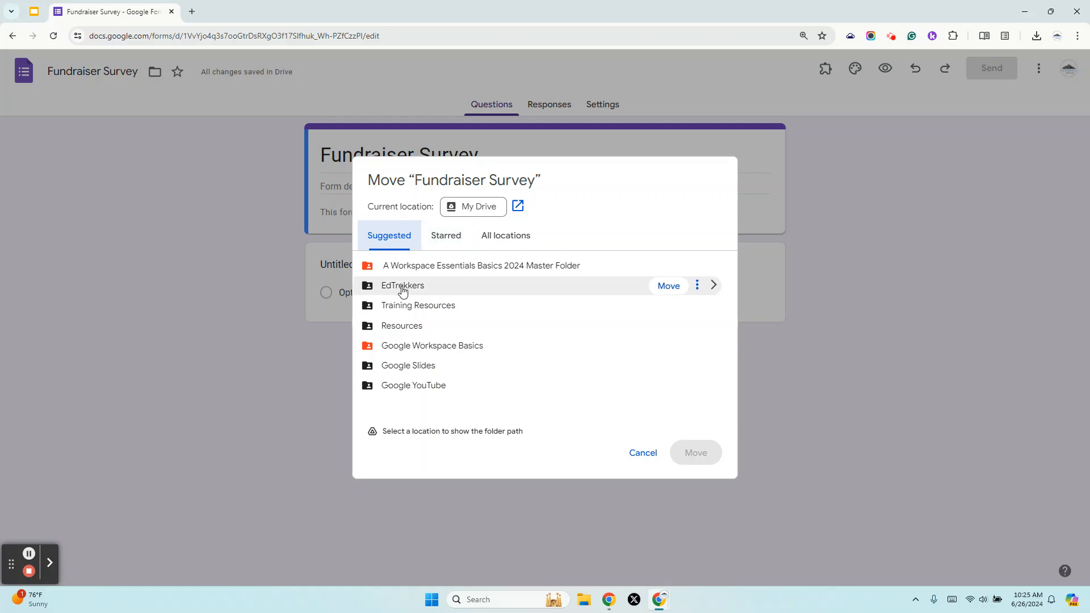
click(402, 290)
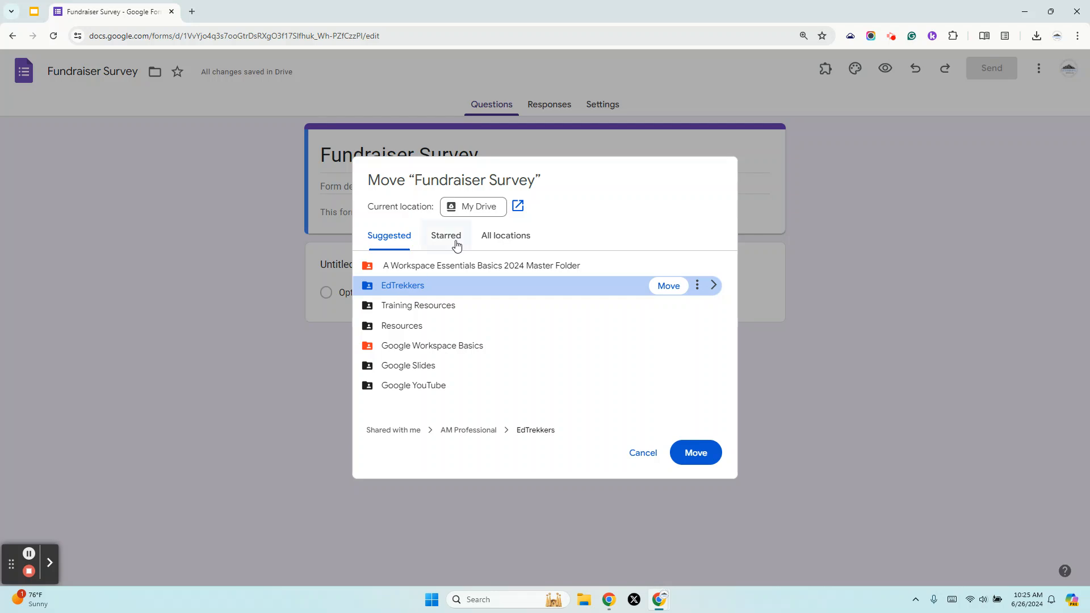
click(505, 241)
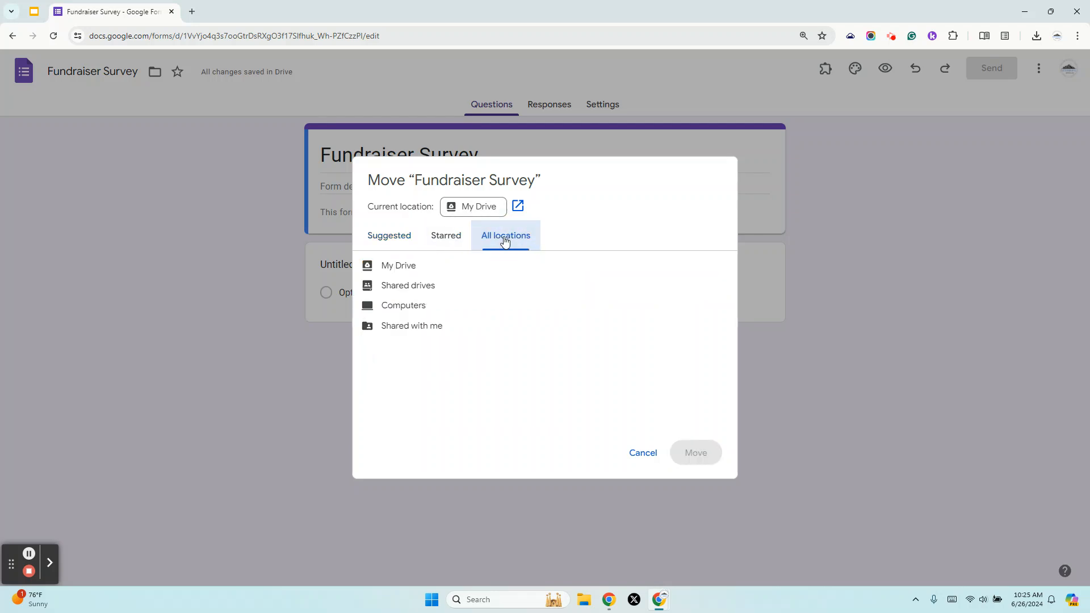
click(414, 265)
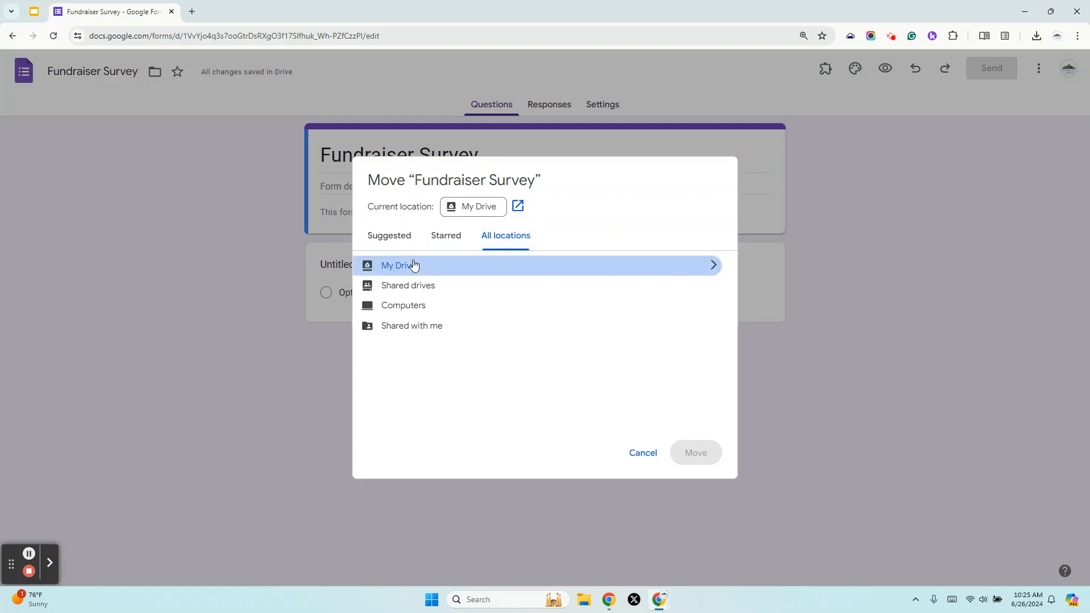
click(716, 262)
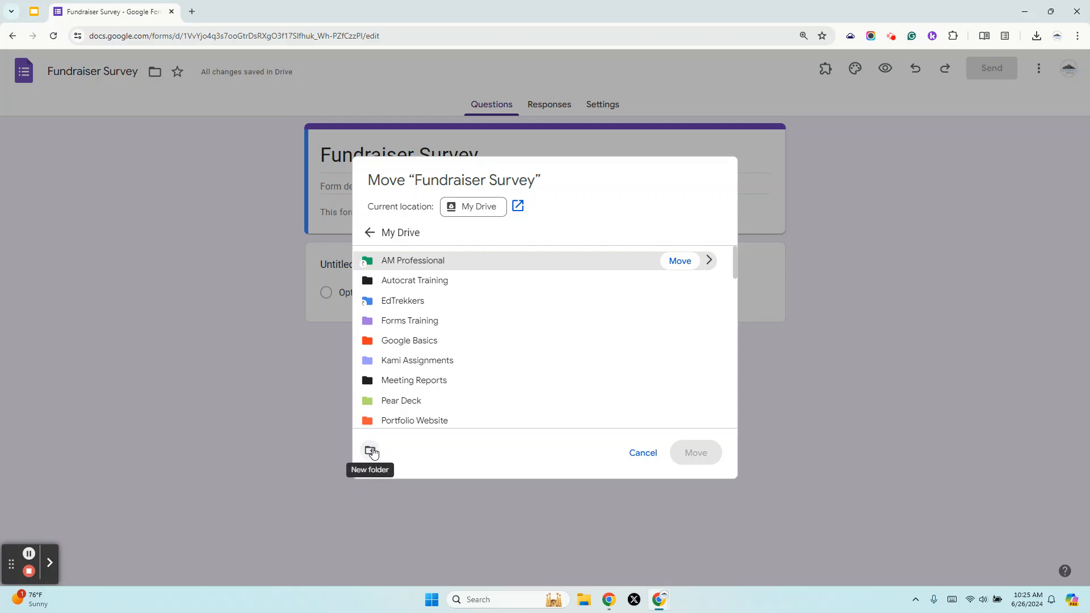
Create a folder named "Forms Training - June 2024" in My Drive and move the form into it.
click(371, 450)
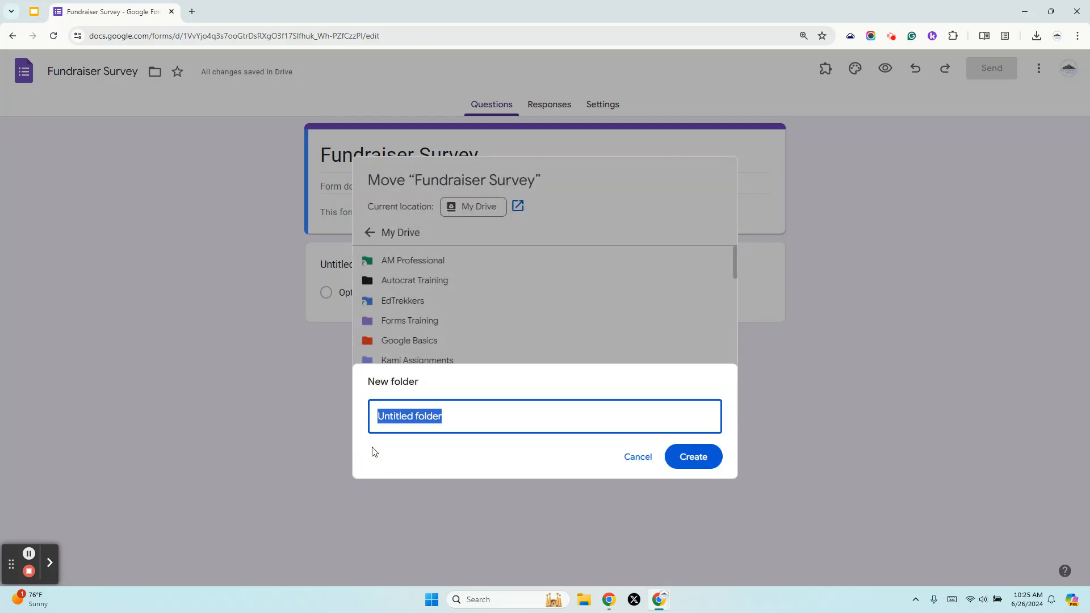
text(Forms Trai)
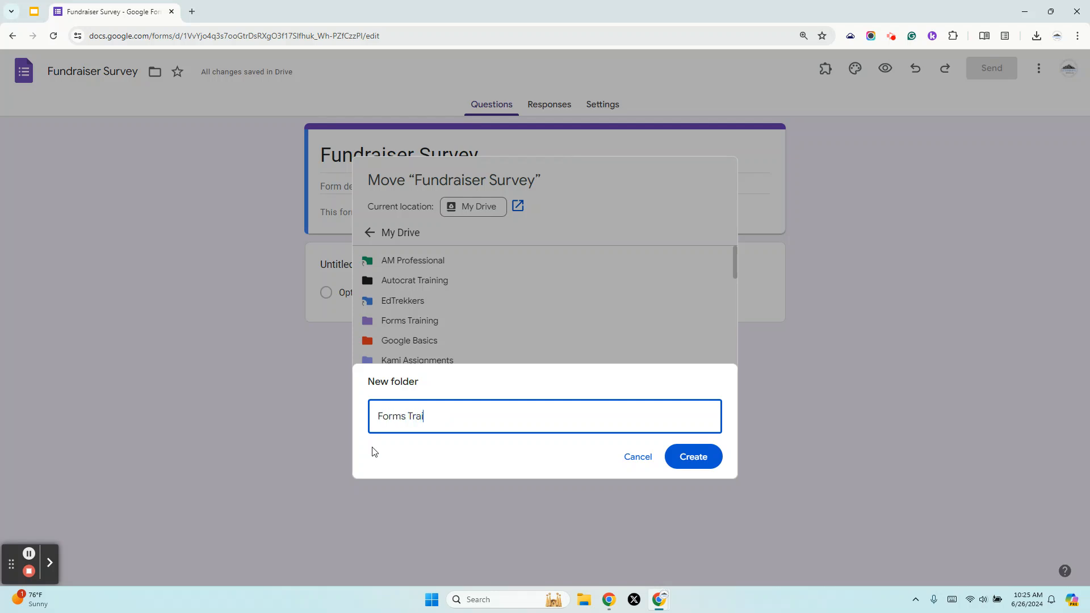
text(ning)
text(June 2024)
key(Return)
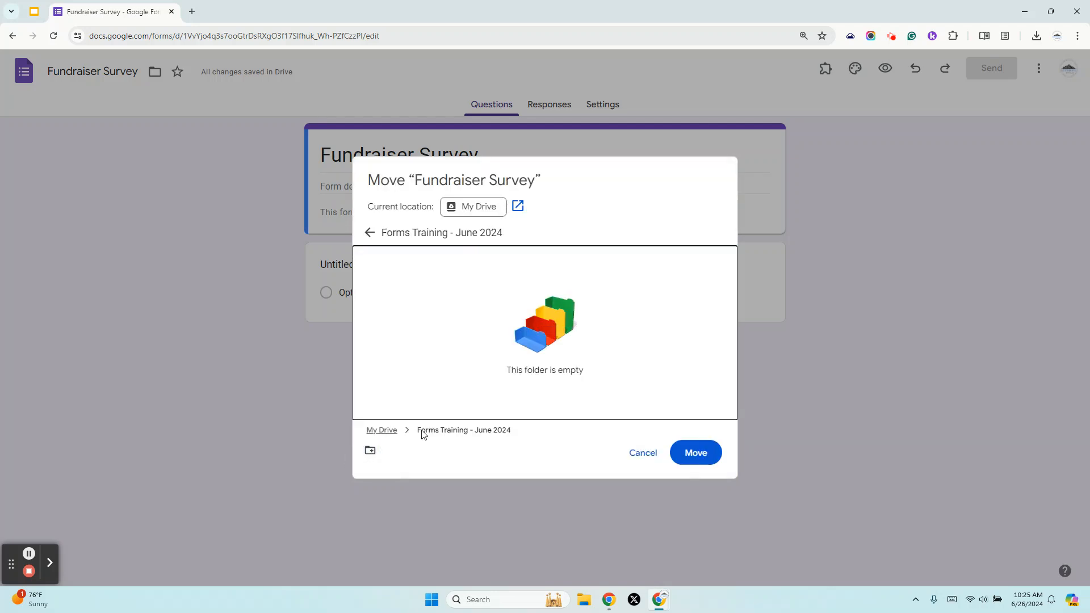
click(691, 452)
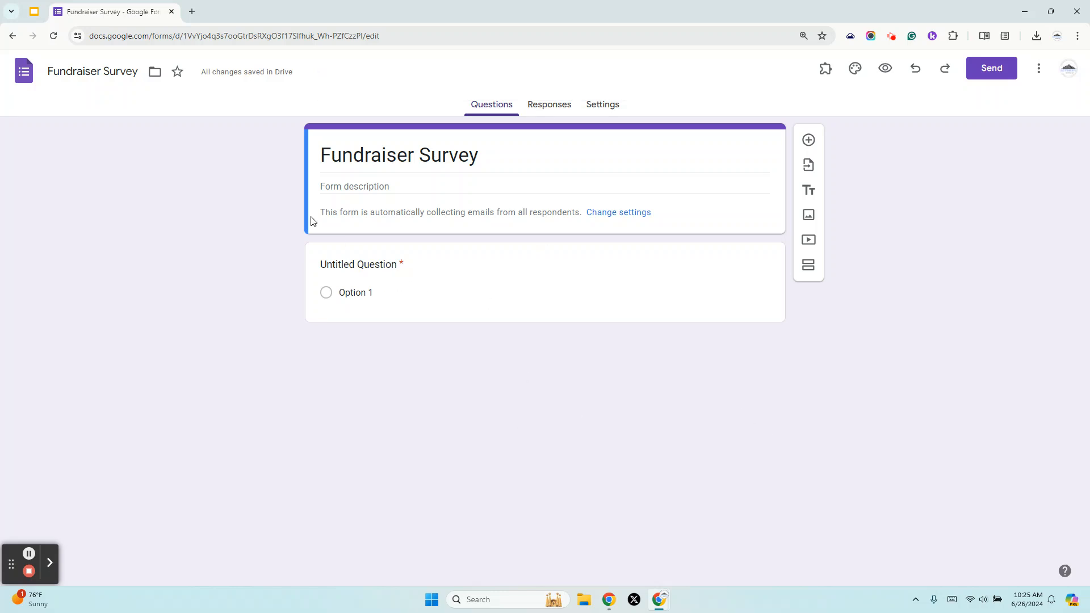
Write the form description "Our fundraising event is coming up." followed by a blank line and the word "Website".
click(343, 185)
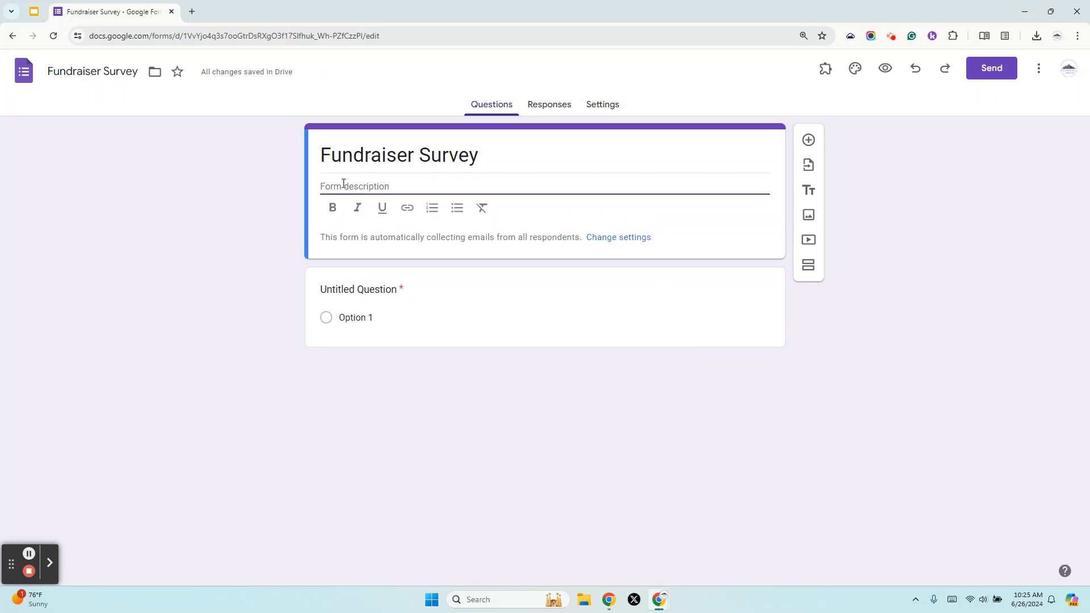
text(Our fundraising event is coming up.)
key(Return)
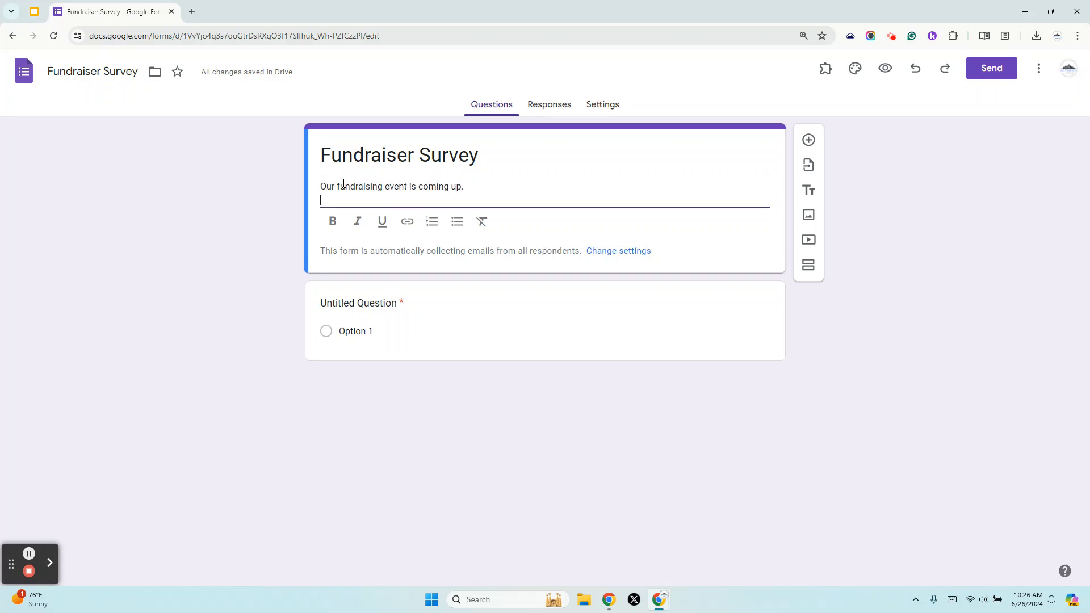
key(Return)
text(Website)
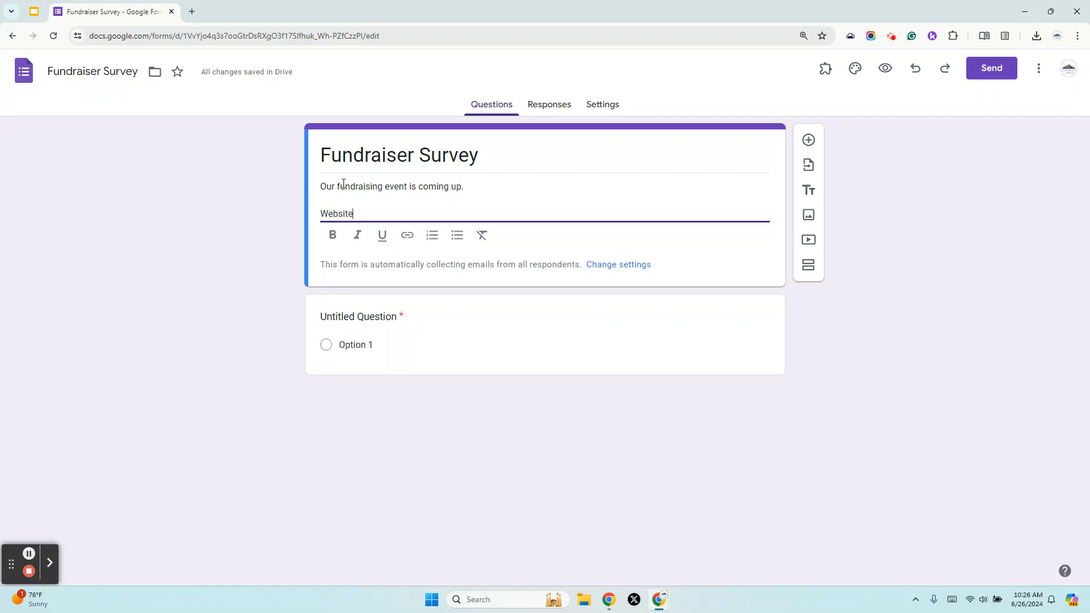
Link the word "Website" in the form description to edtrekkers.com.
drag(357, 214, 307, 217)
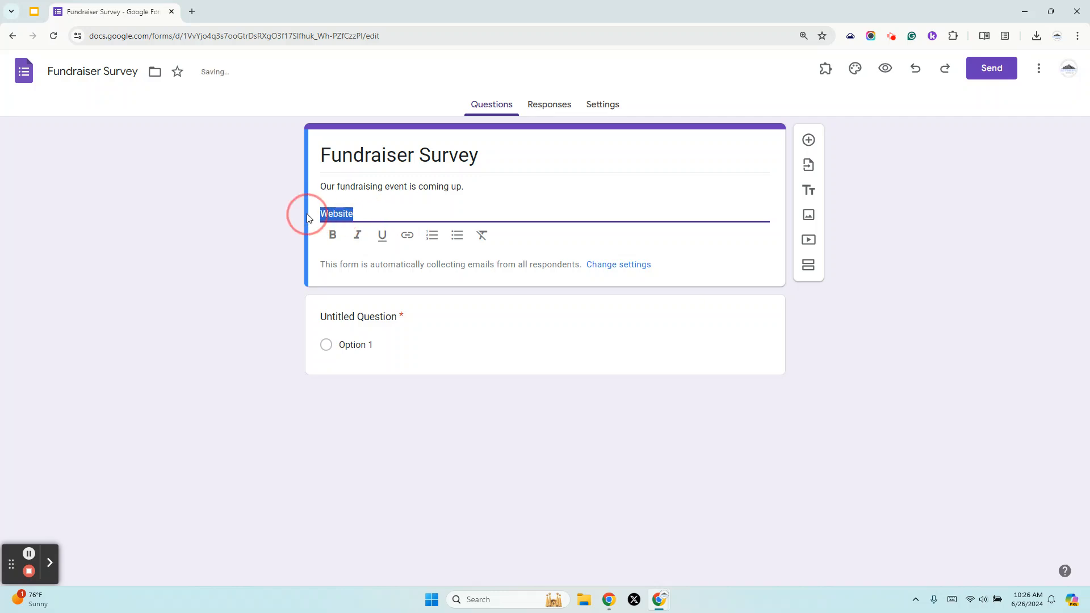
click(401, 240)
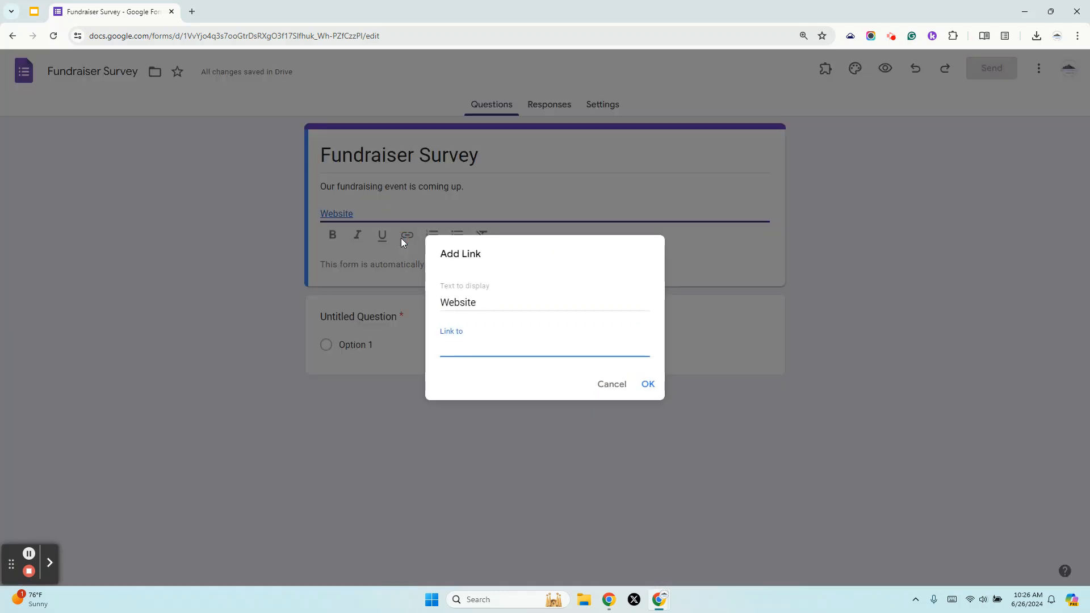
text(edtrekkers.com)
key(Return)
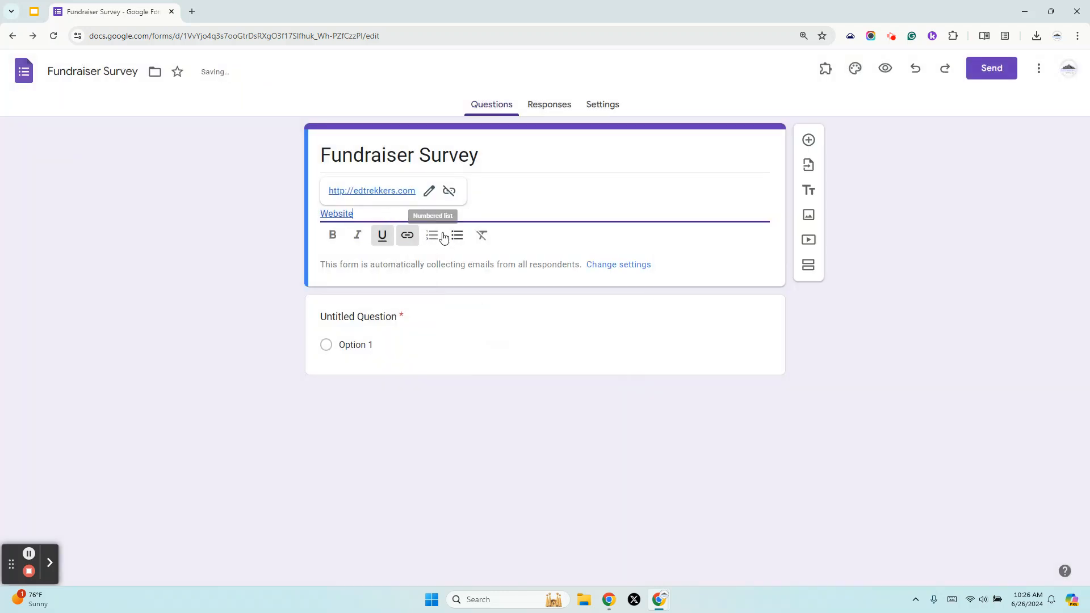
Add the lines "1. Time" and "Money" to the description, a blank line below the Website link.
key(Return)
key(Return)
text(1. Time)
key(Return)
key(BackSpace)
key(Return)
text(Money)
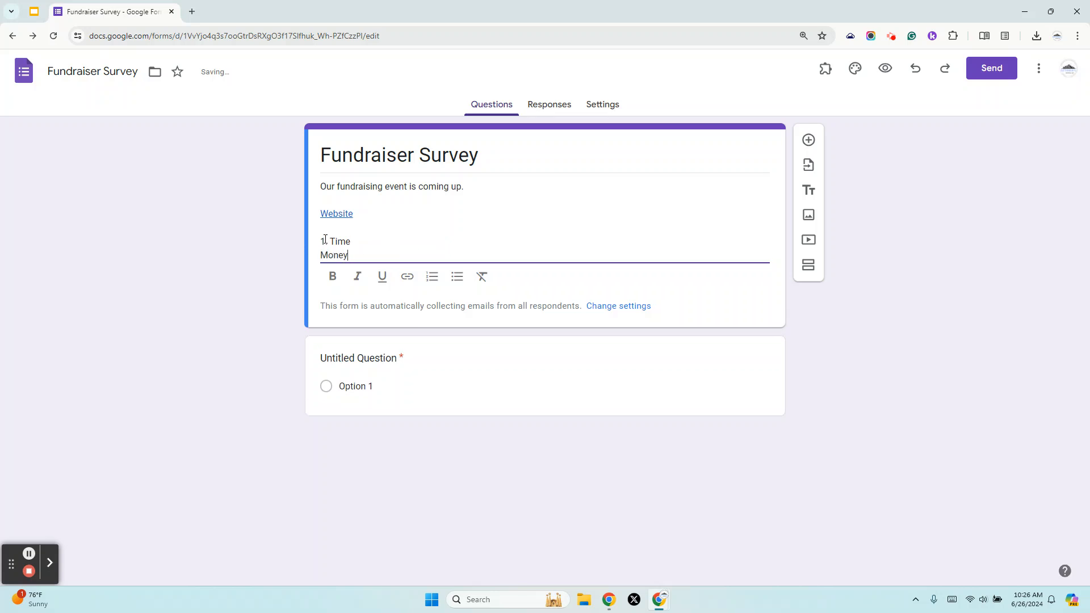
Turn Time and Money into a bulleted list without the manual "1." and remove the blank line above it.
drag(331, 241, 296, 241)
key(BackSpace)
drag(361, 252, 306, 236)
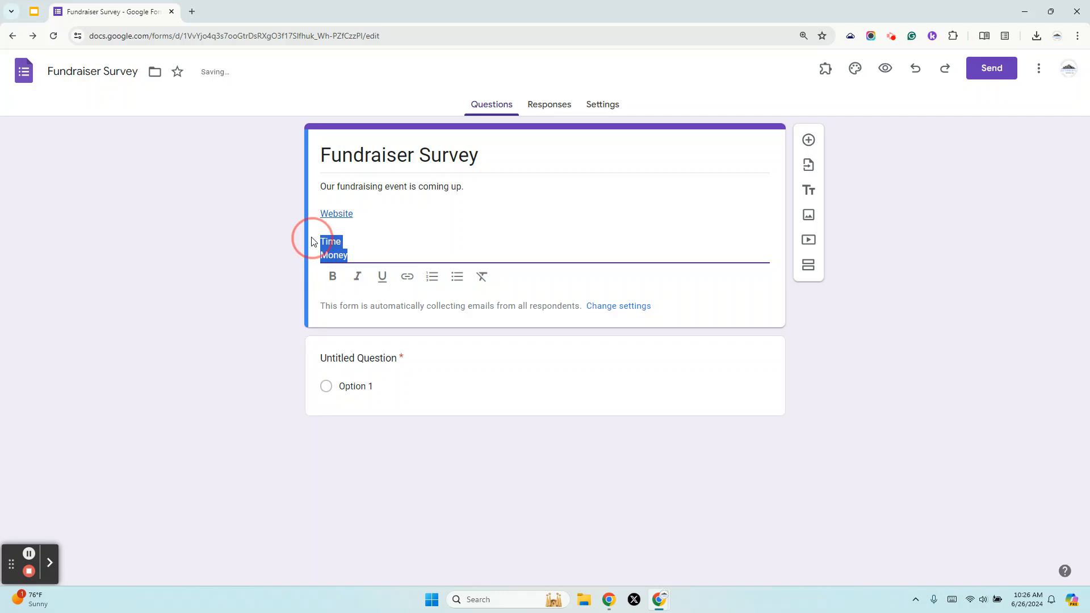
click(456, 280)
click(437, 250)
click(349, 230)
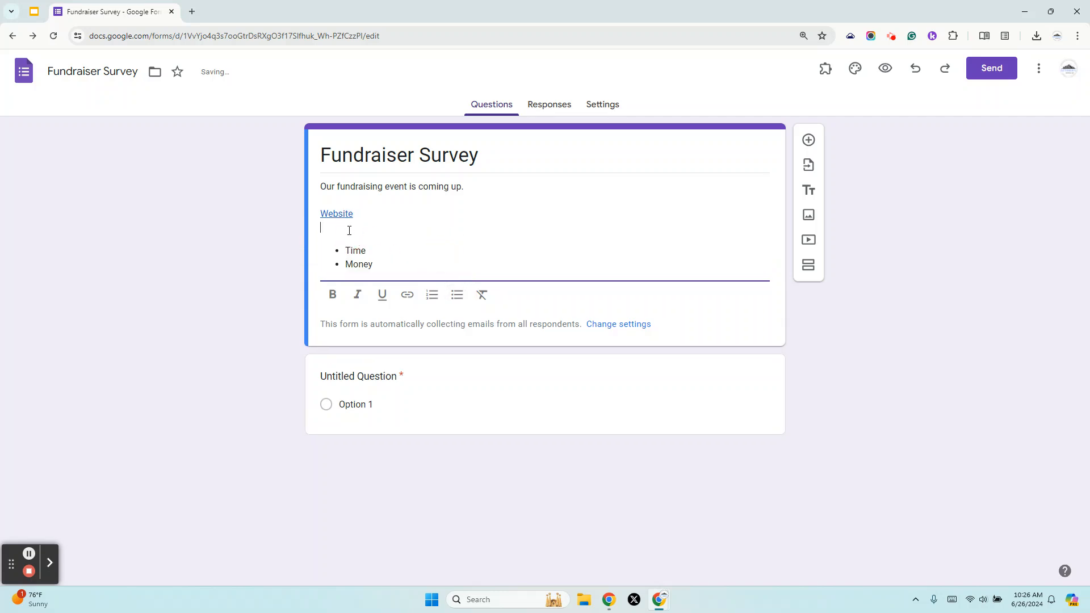
key(BackSpace)
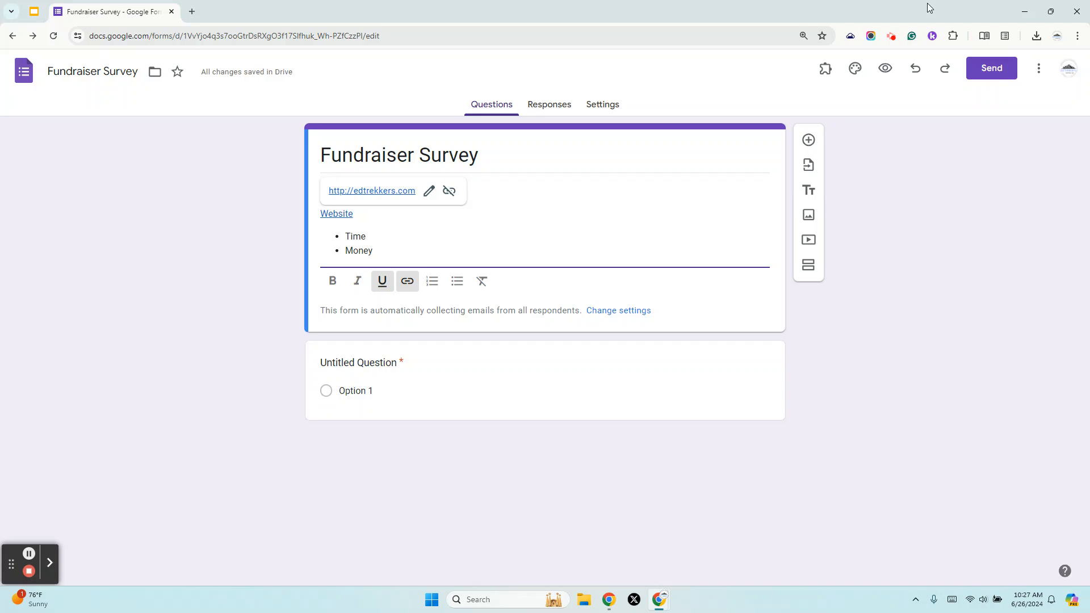
Review the "Setup Process- Name, File, Describe" slide in the Google Slides presentation and return to the form in Google Forms.
click(34, 12)
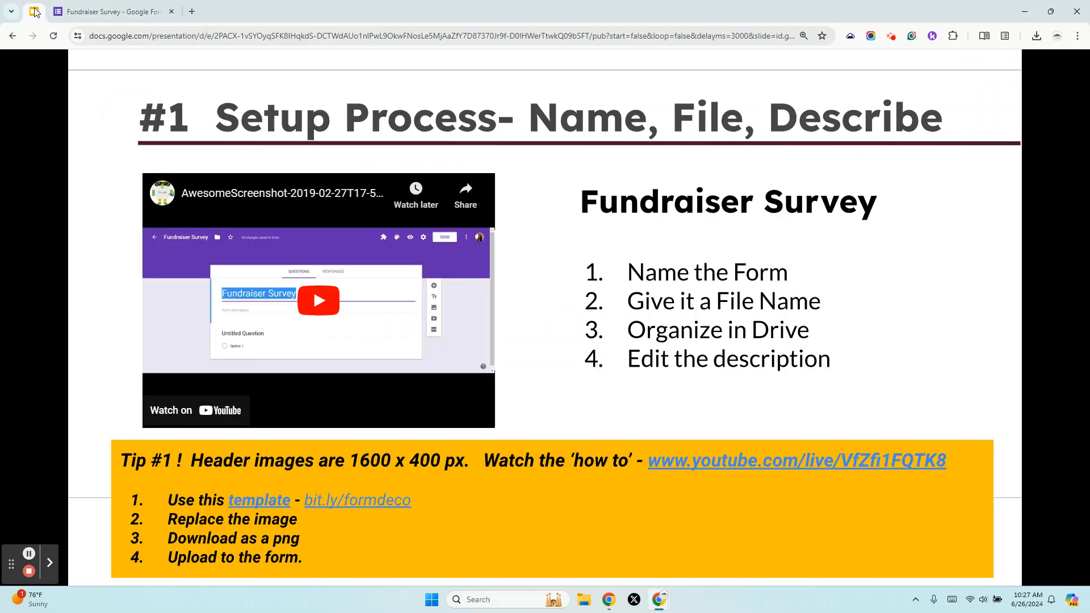
click(70, 8)
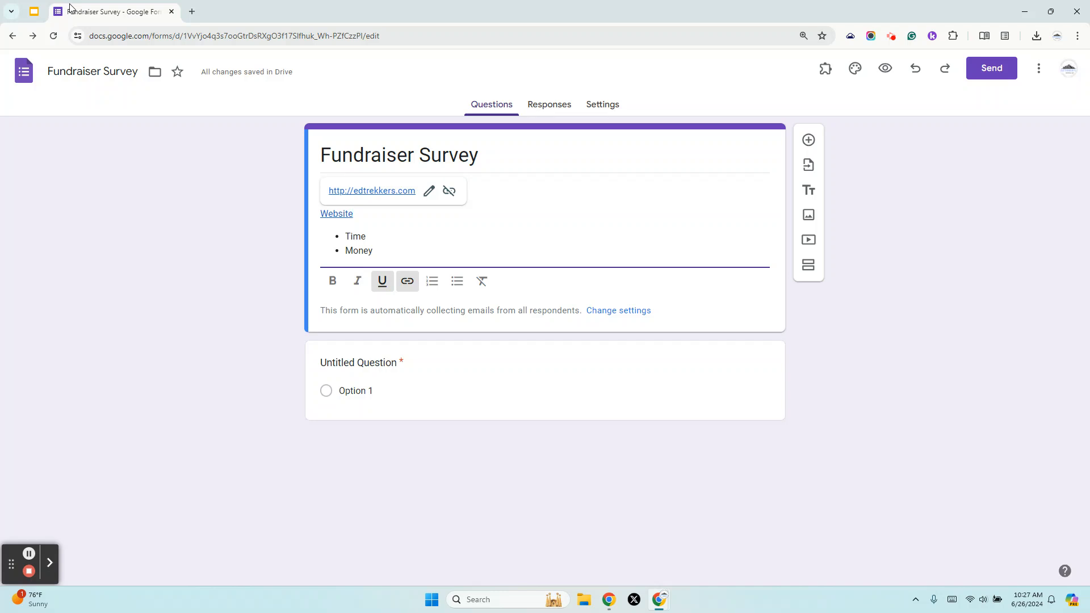
click(35, 11)
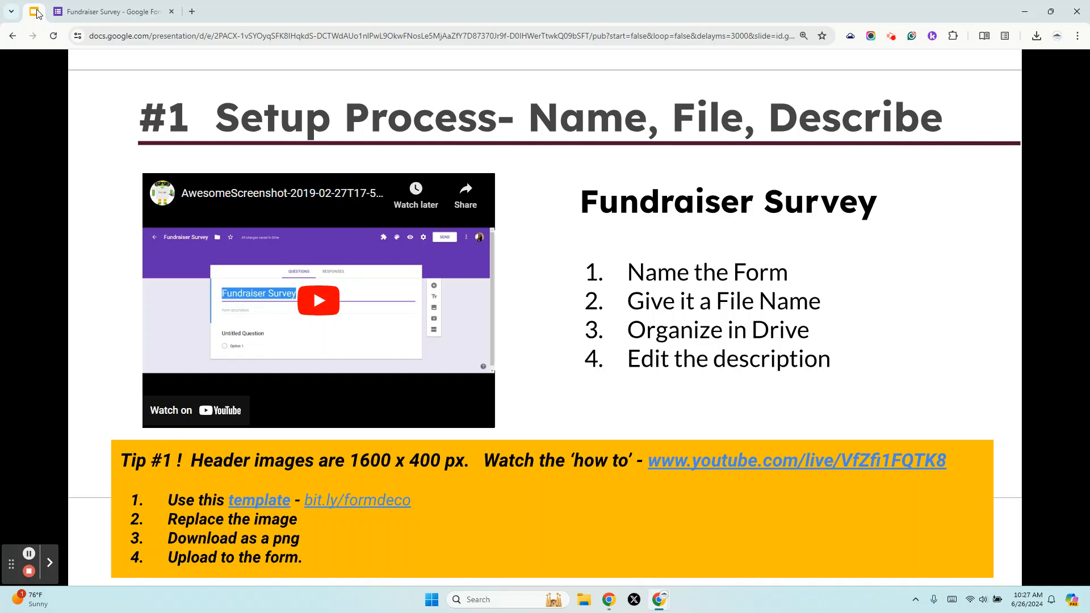
click(131, 10)
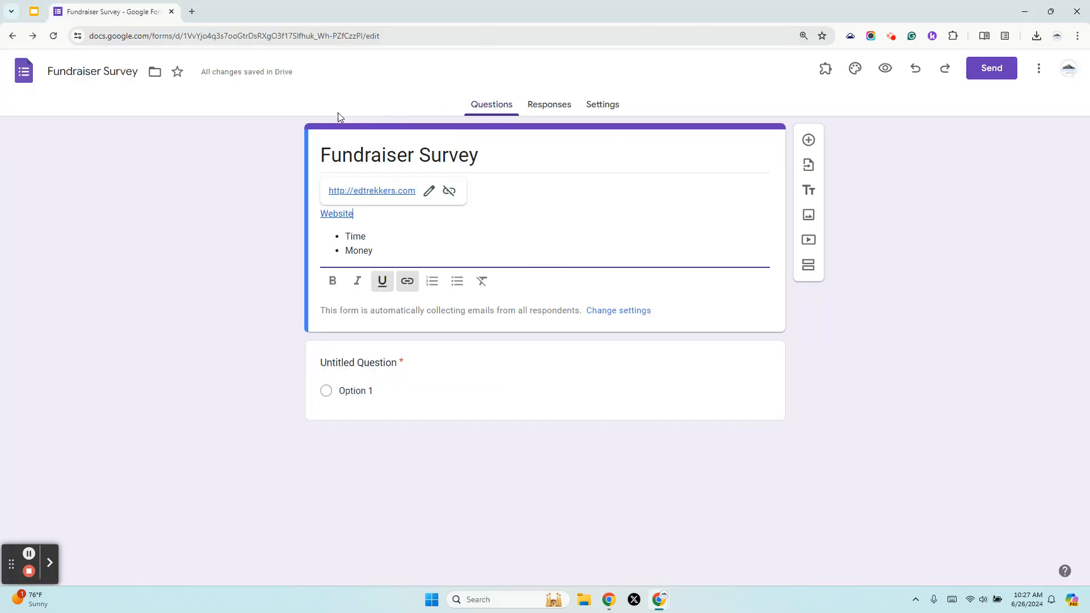
click(597, 184)
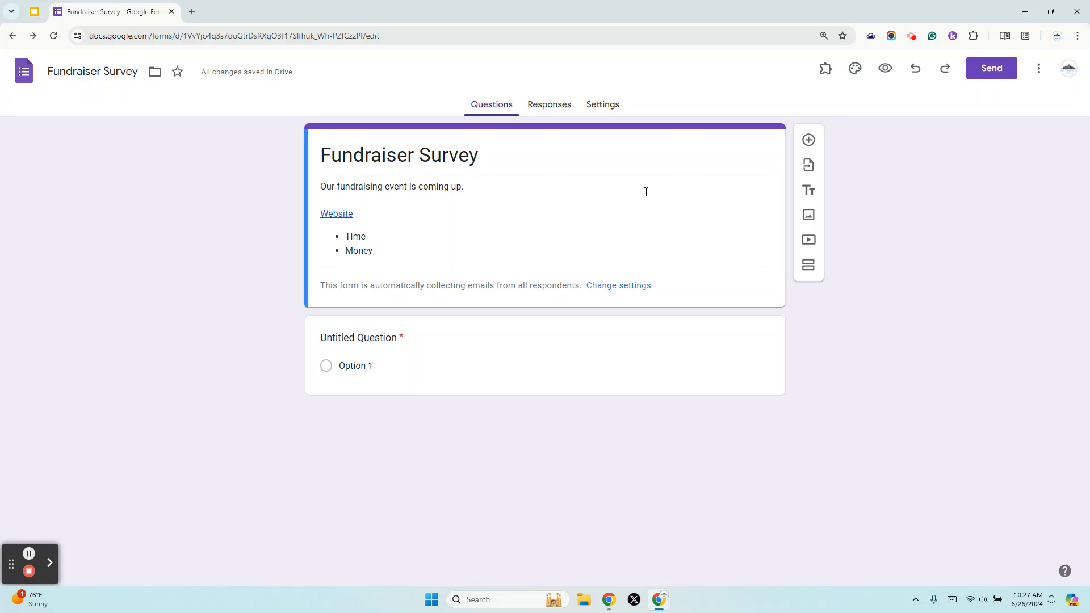
Style the form theme with the Bowlby One SC header font, the Lexend text font and the dark blue color.
click(854, 70)
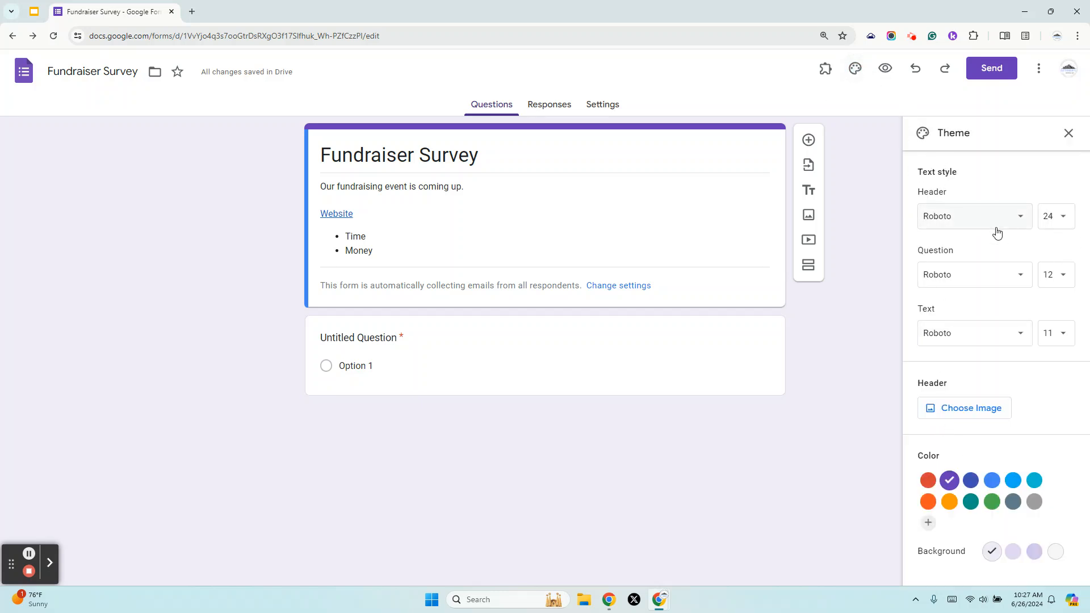
click(953, 216)
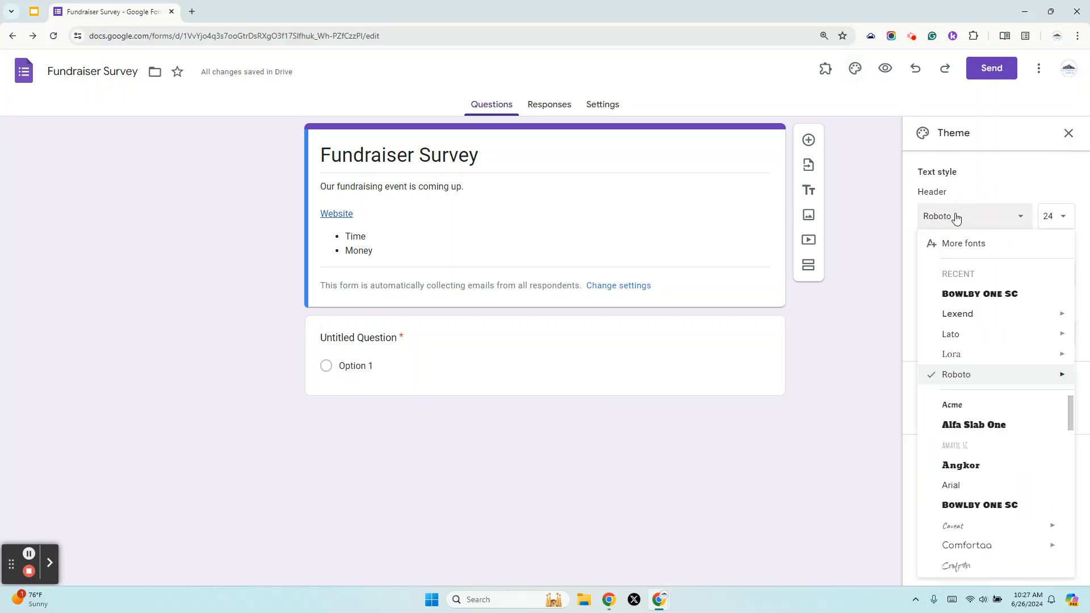
click(979, 295)
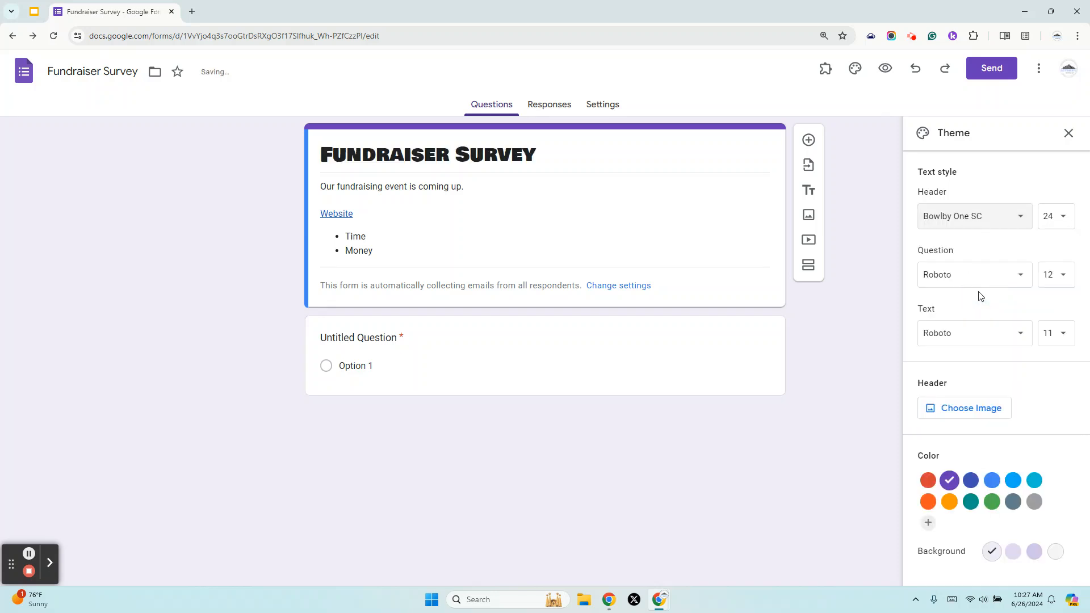
click(954, 333)
click(968, 431)
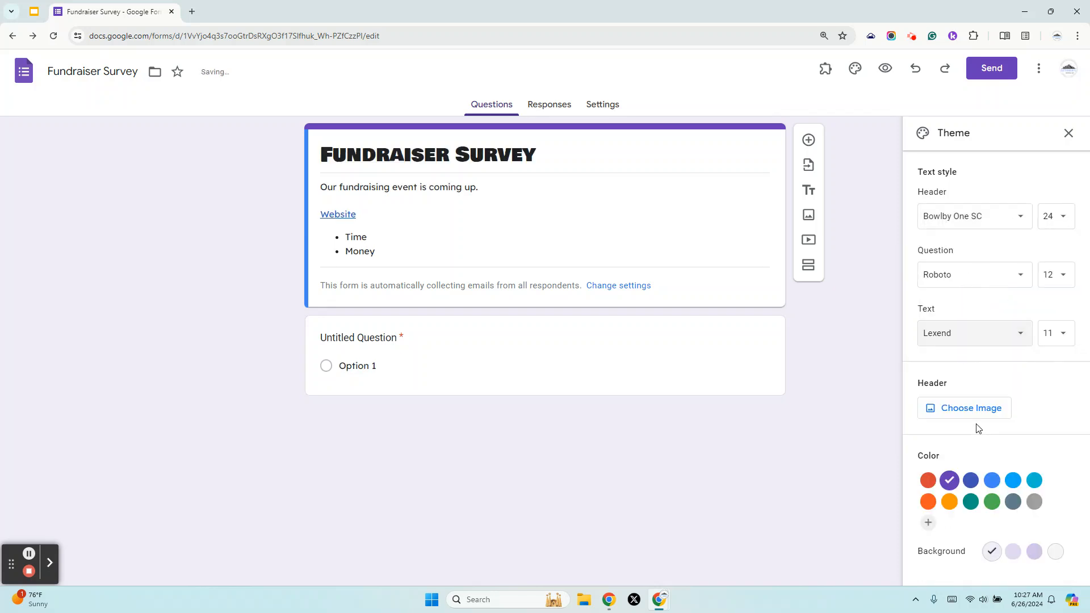
click(971, 481)
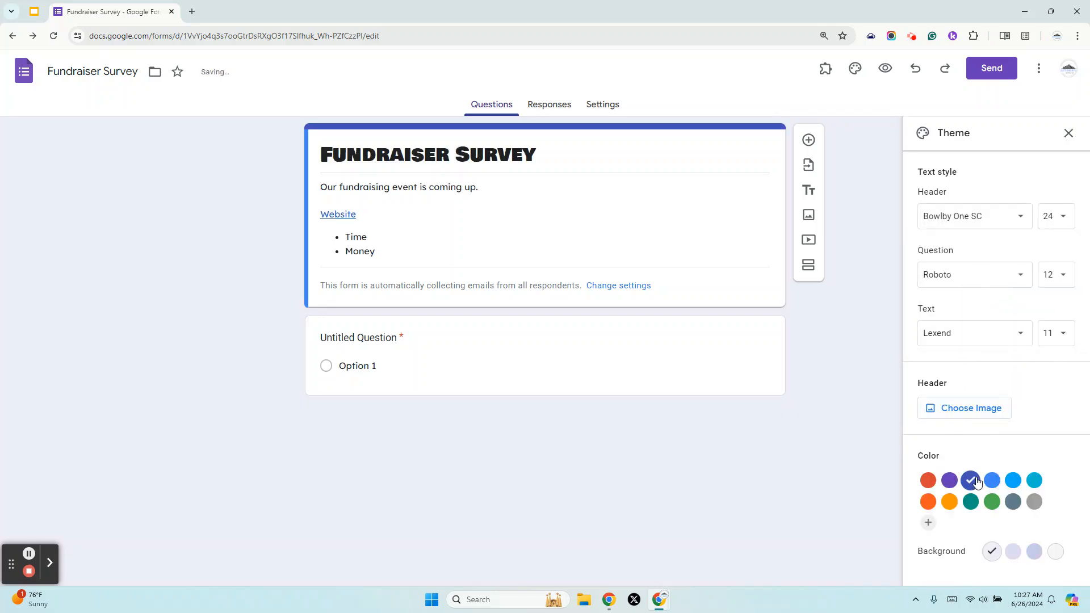
Try the darkest background shade of the dark blue theme, and switch the theme color to light blue.
click(1036, 553)
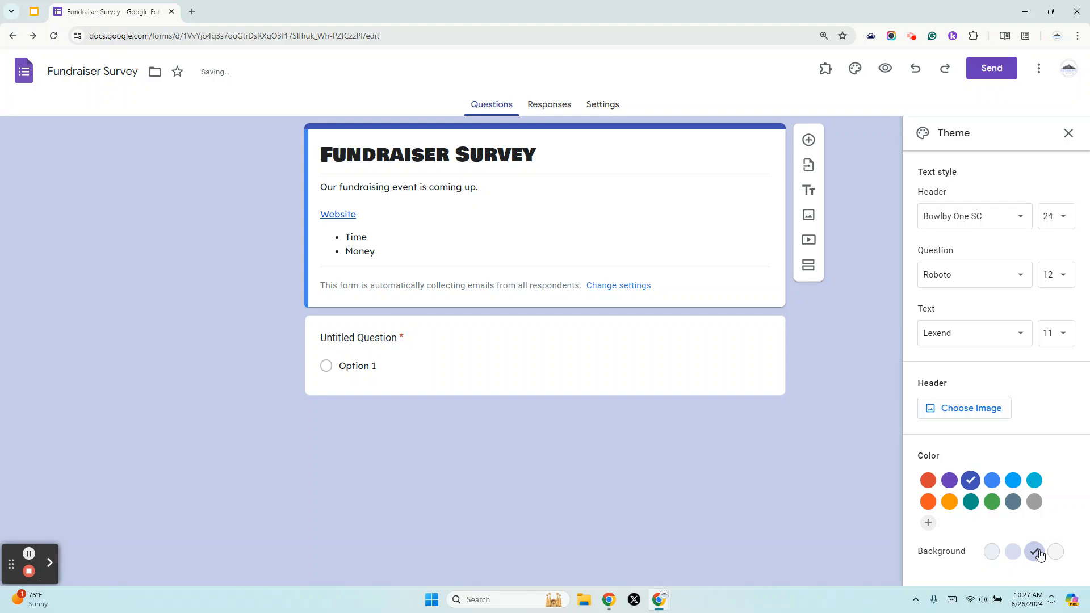
click(1013, 480)
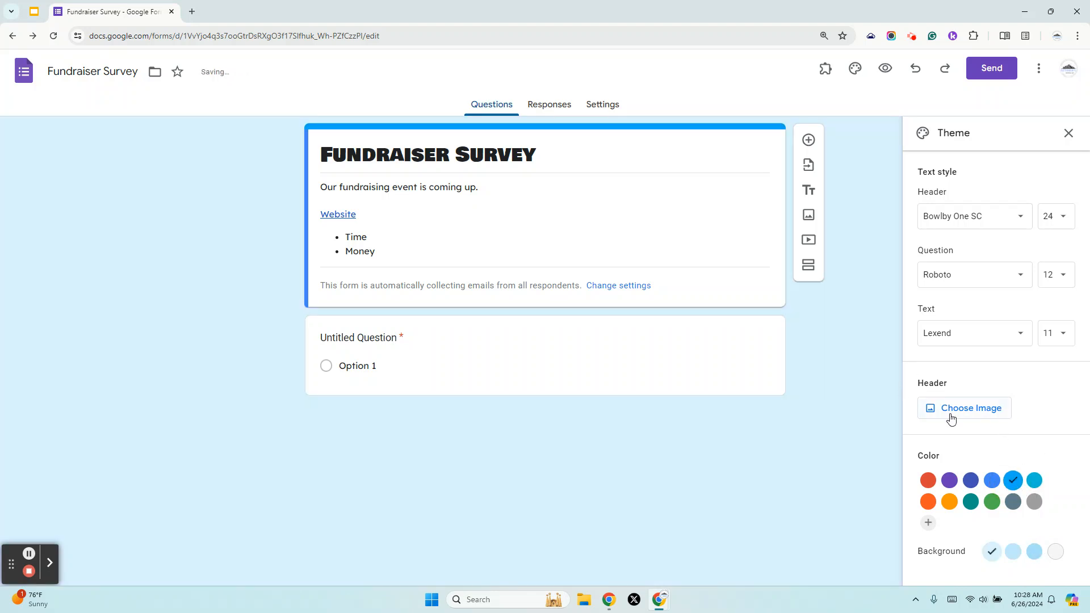
Insert the fireworks picture from the Party theme images as the form's header.
click(987, 412)
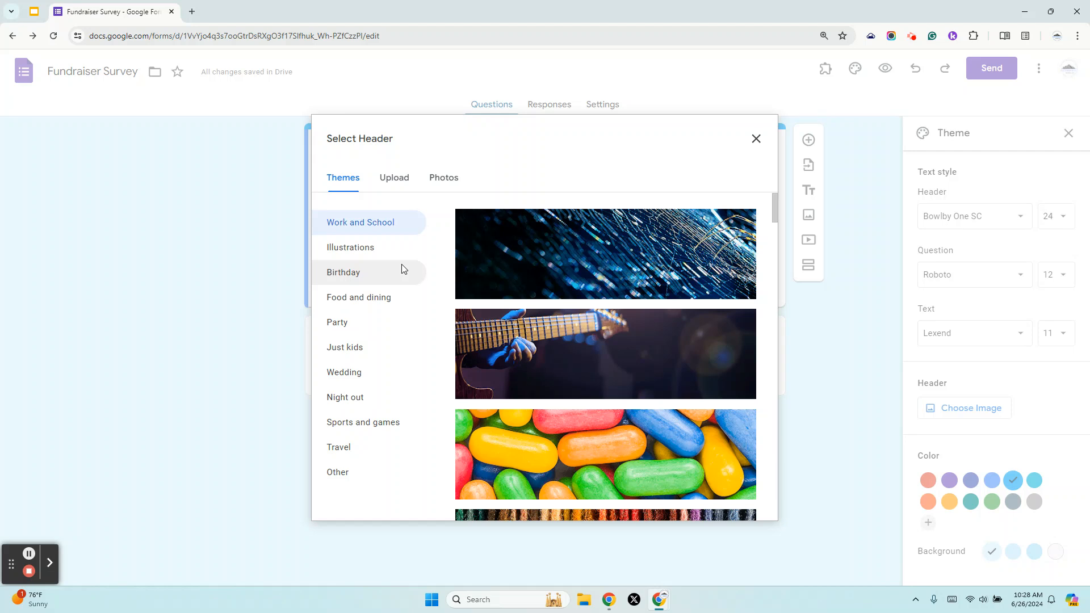
click(391, 292)
click(370, 318)
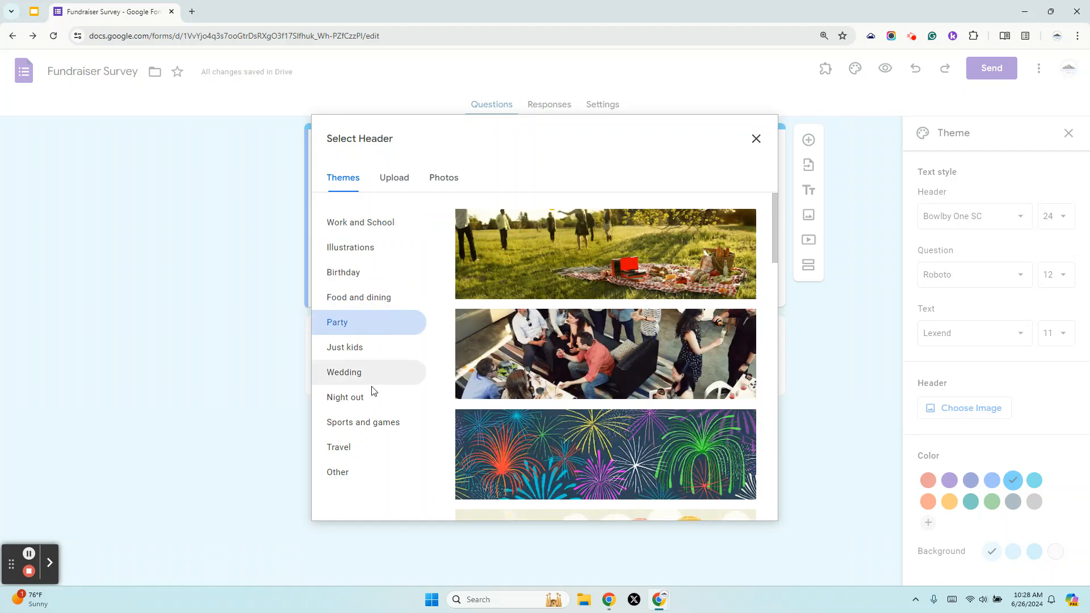
click(550, 475)
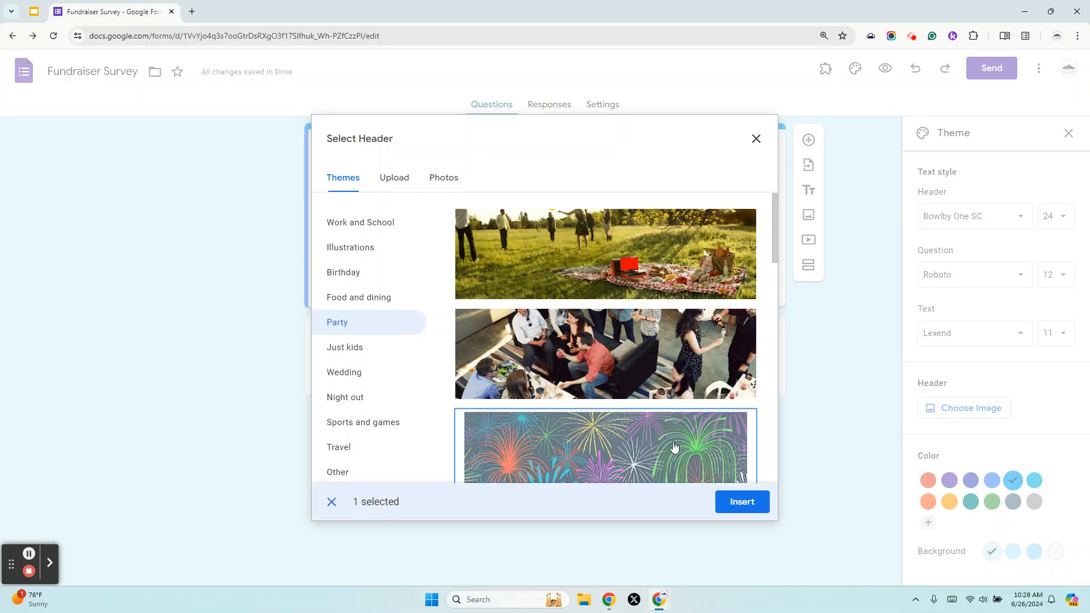
click(732, 501)
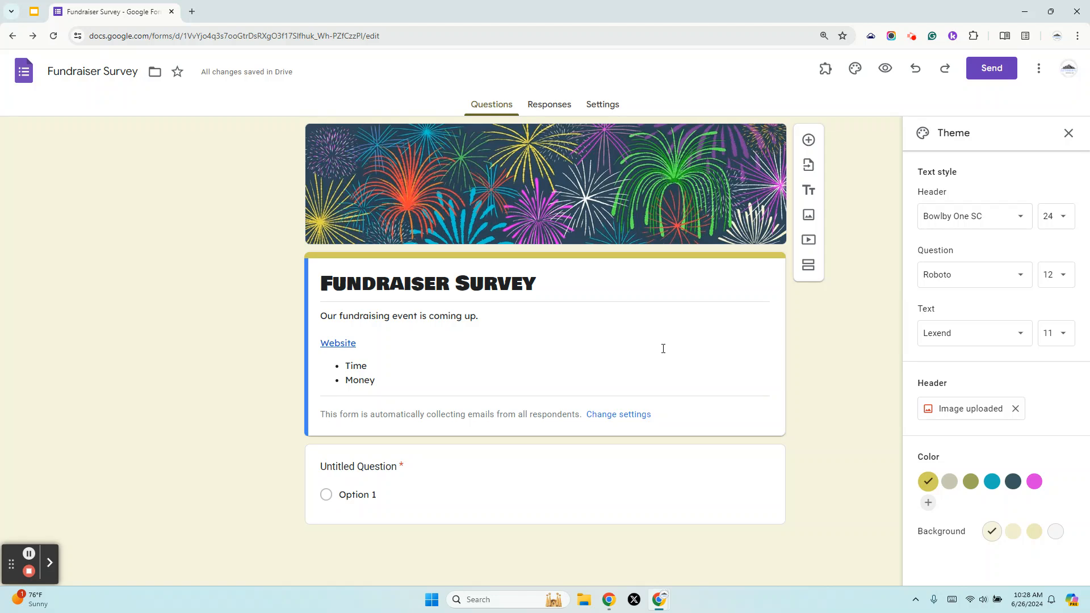
Replace the fireworks header with the "fundraising" image uploaded from Downloads, cropped to a wide strip across the tree's branches.
click(1015, 409)
click(932, 415)
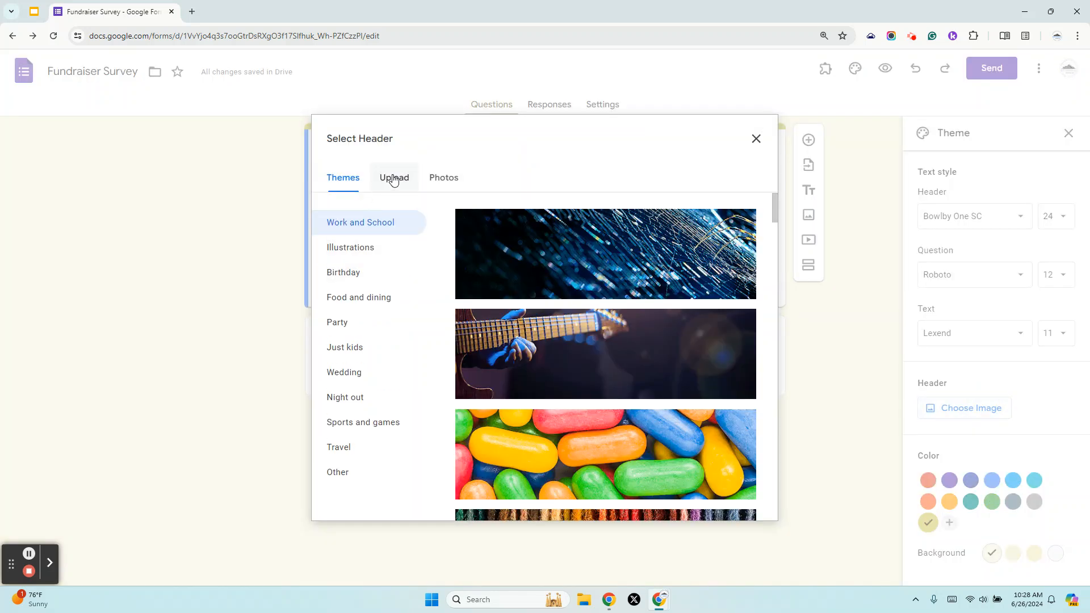
click(392, 178)
click(540, 397)
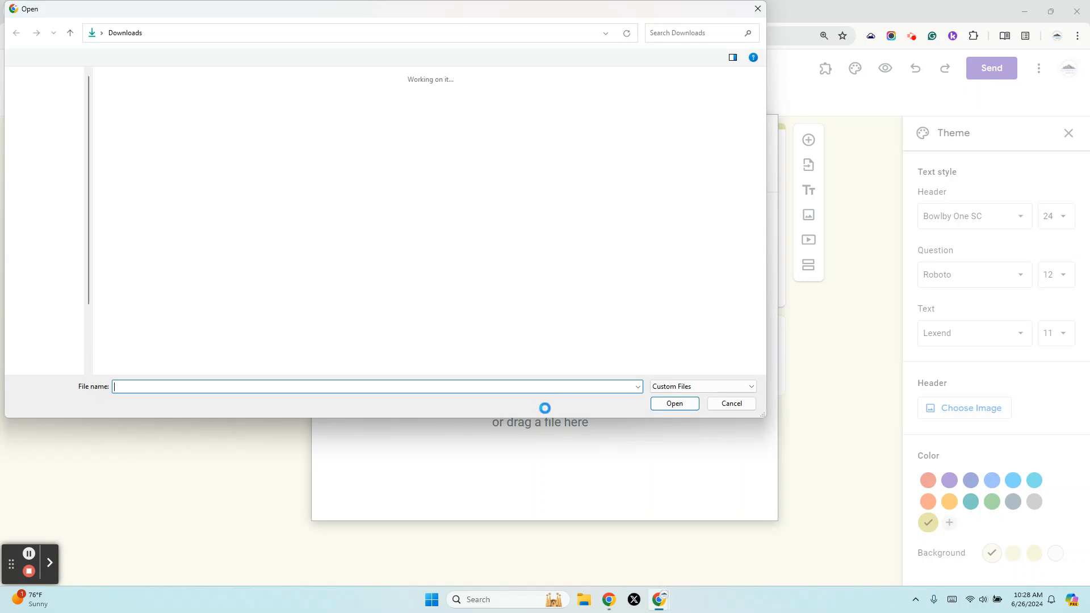
click(432, 152)
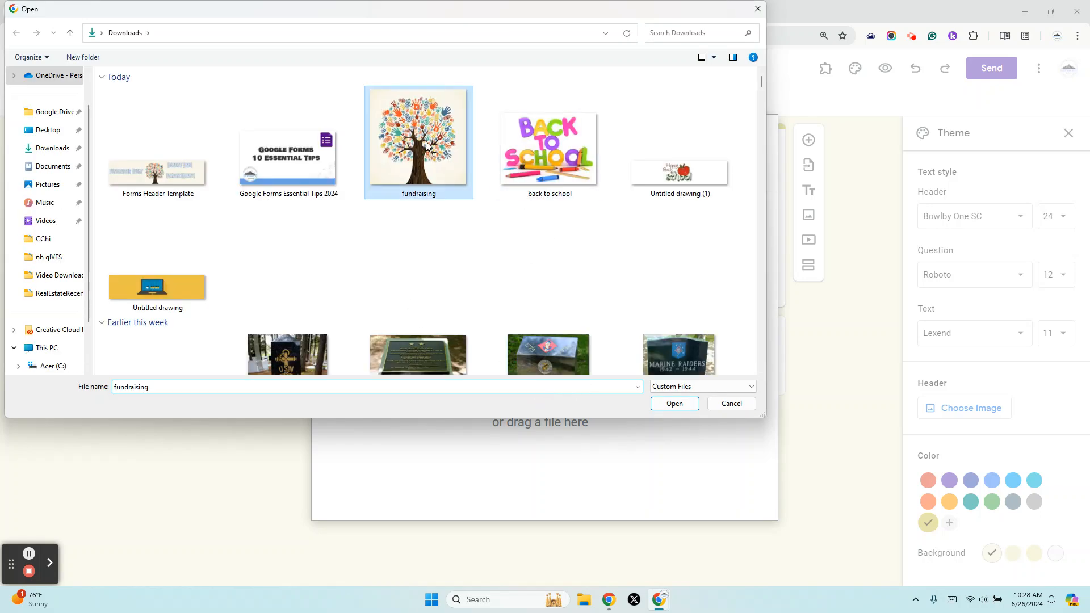
click(672, 407)
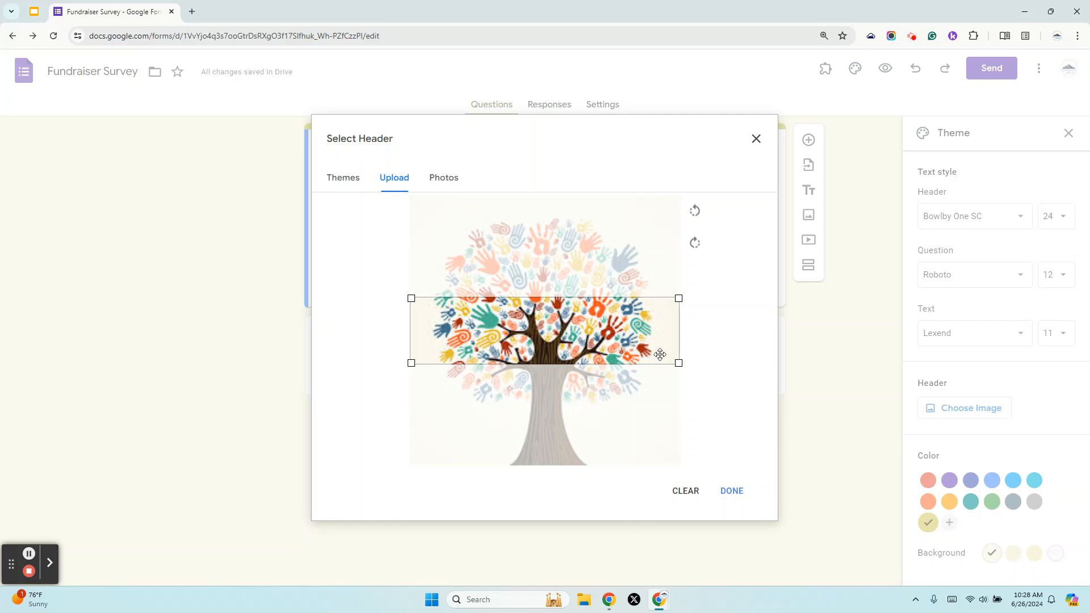
click(678, 296)
click(730, 489)
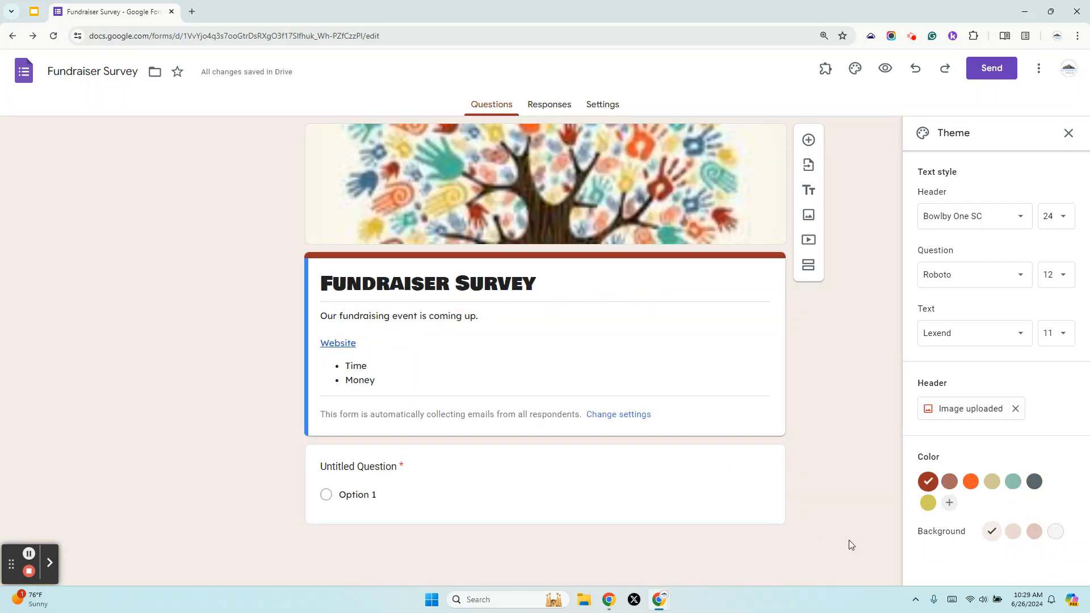
Replace the cropped tree header with the full "Forms Header Template" image uploaded from Downloads.
click(1015, 408)
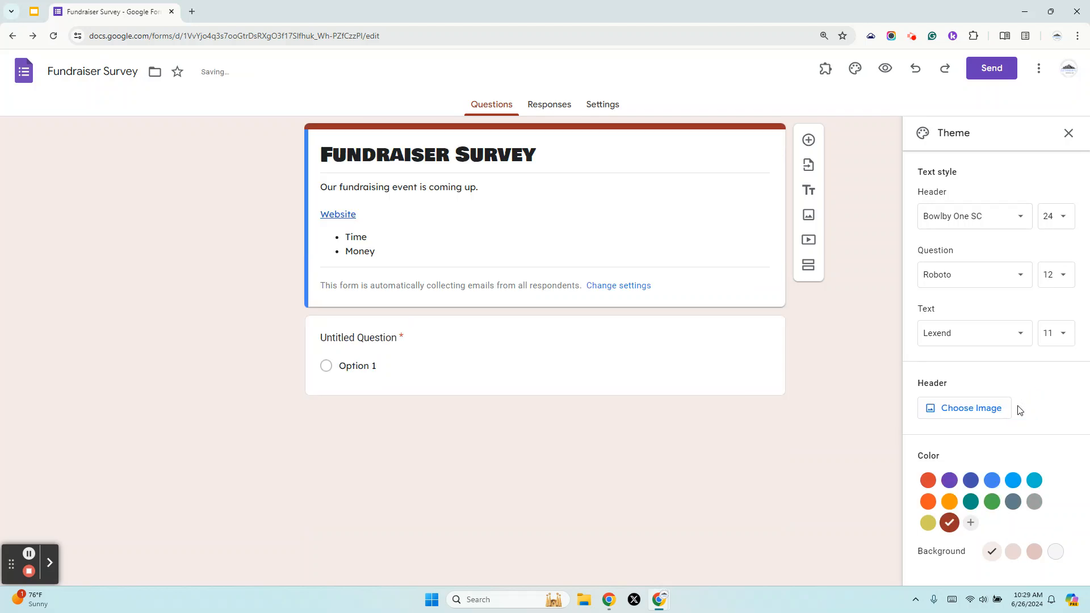
click(985, 409)
click(405, 178)
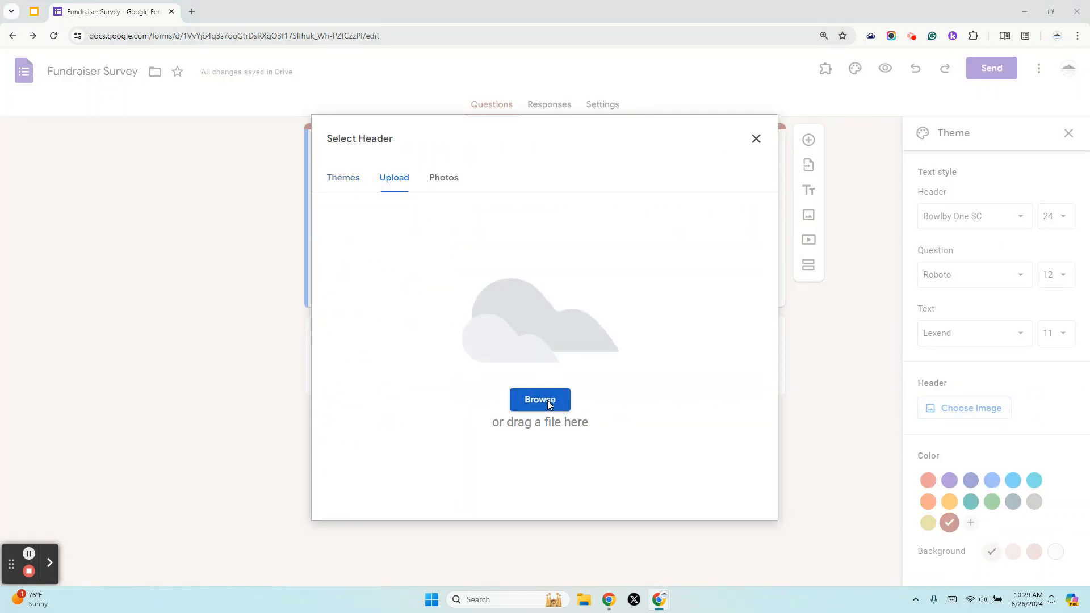
click(549, 405)
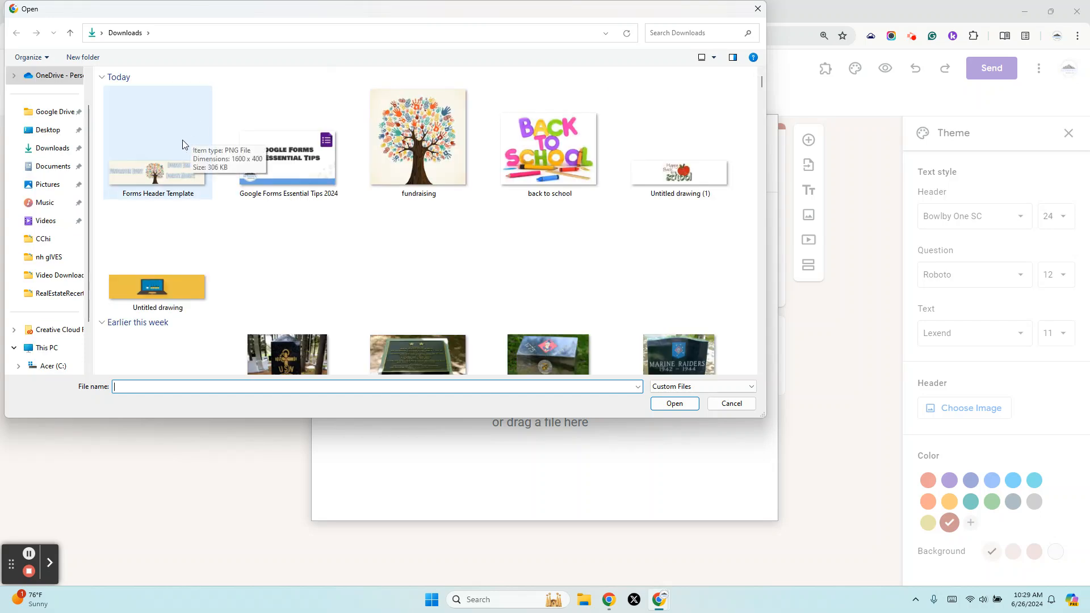
click(169, 145)
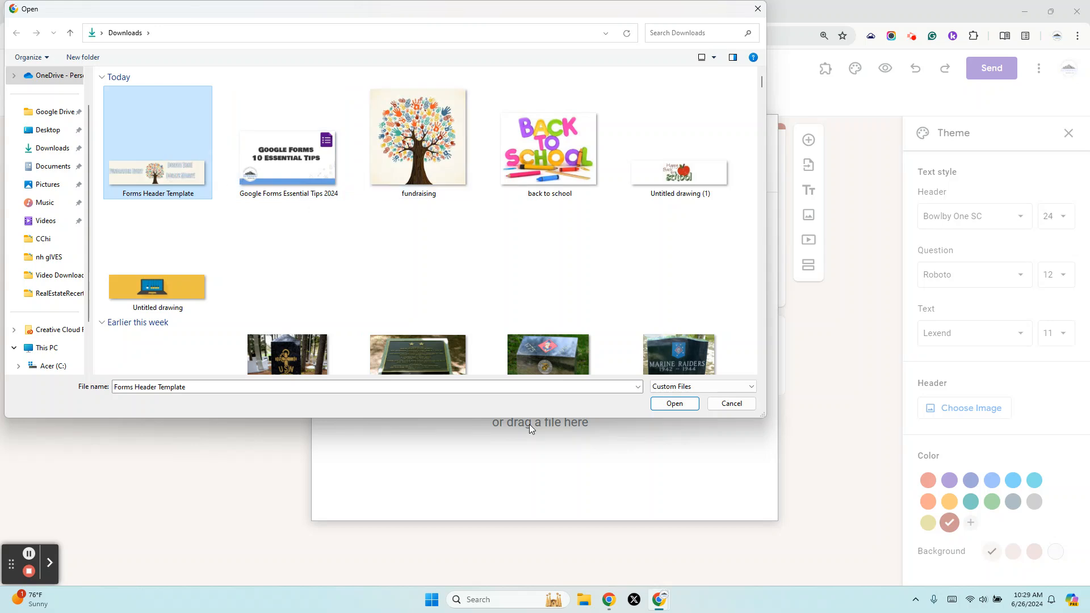
click(685, 405)
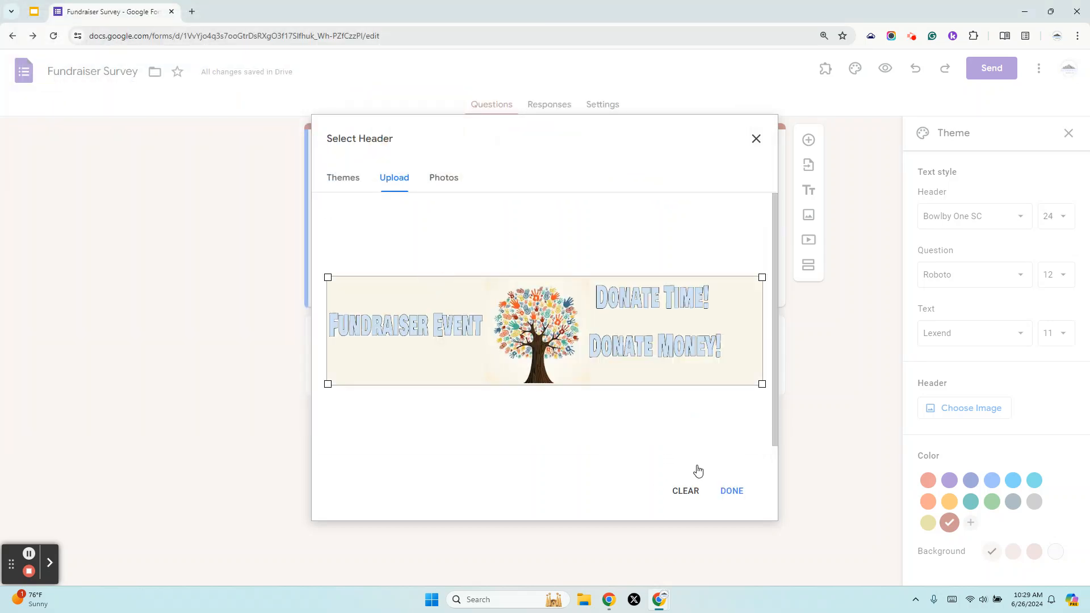
click(740, 493)
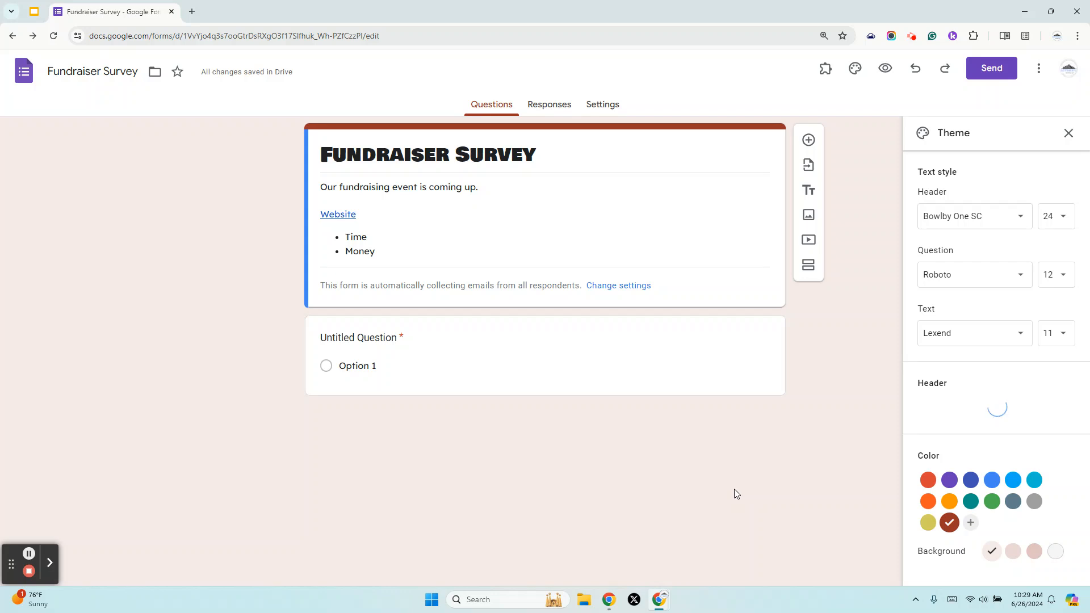